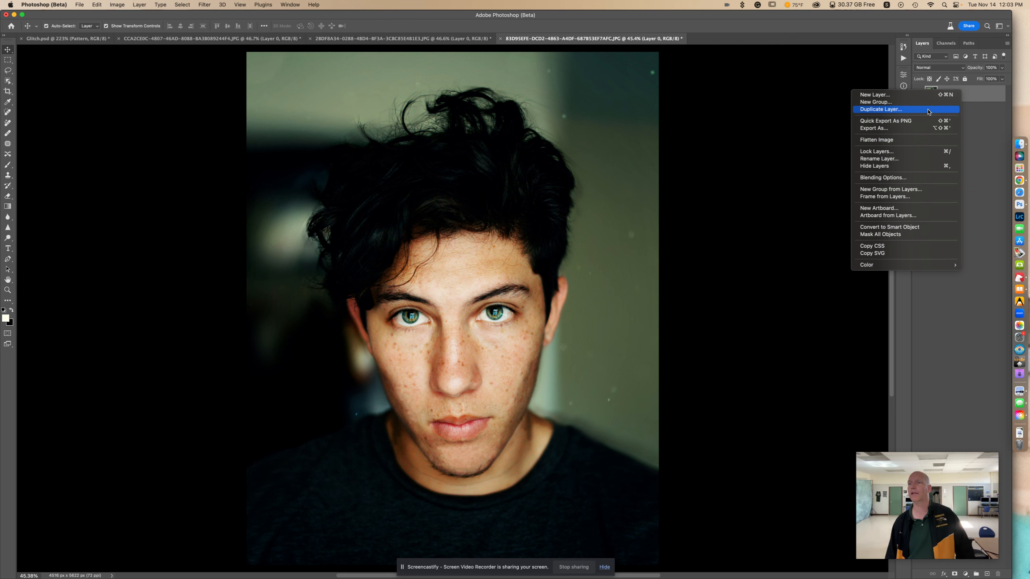
Duplicate the portrait layer and add a new empty layer above the copy, leaving the empty layer selected
click(881, 109)
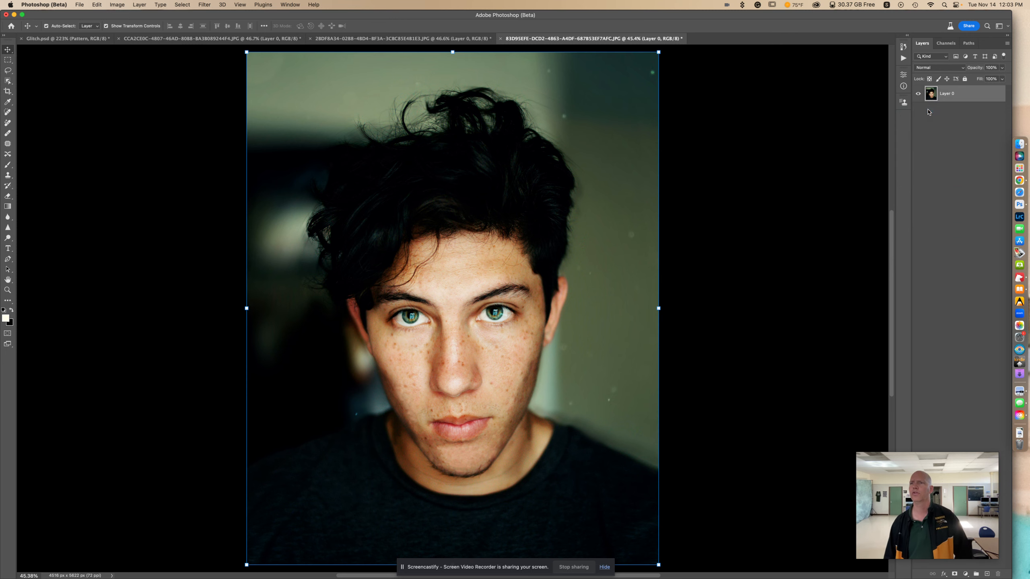
click(580, 268)
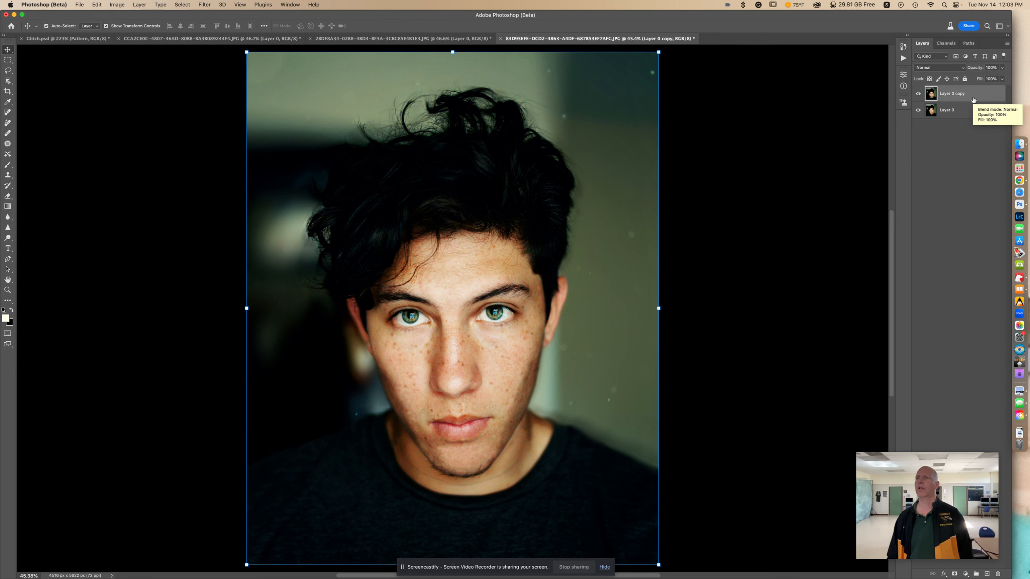
click(988, 574)
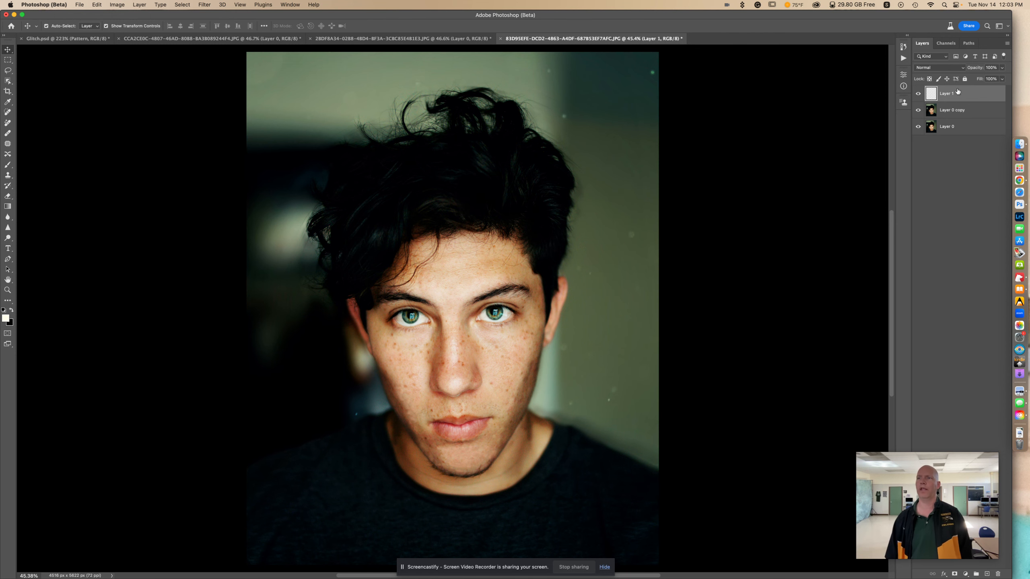
click(959, 128)
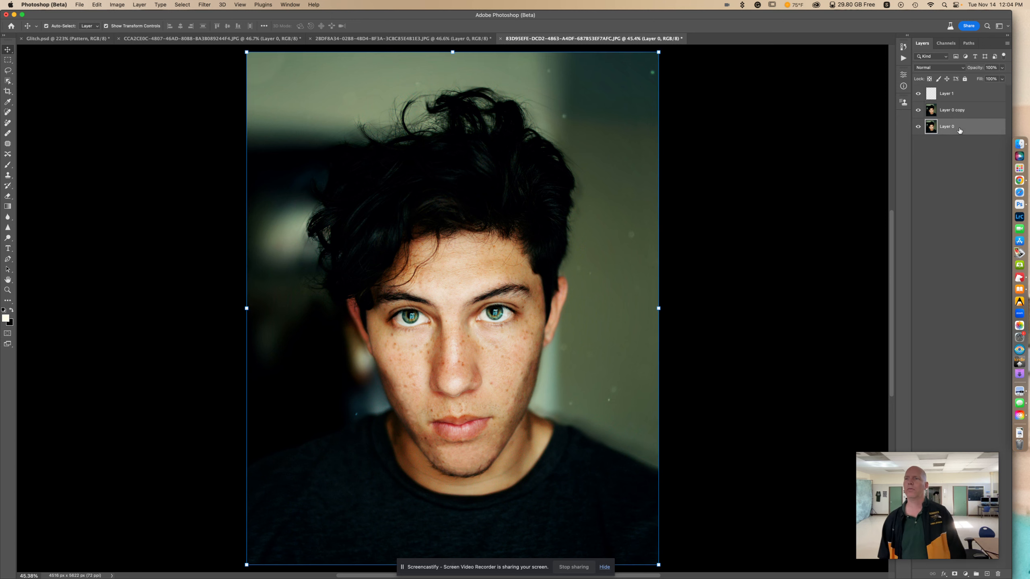
click(968, 110)
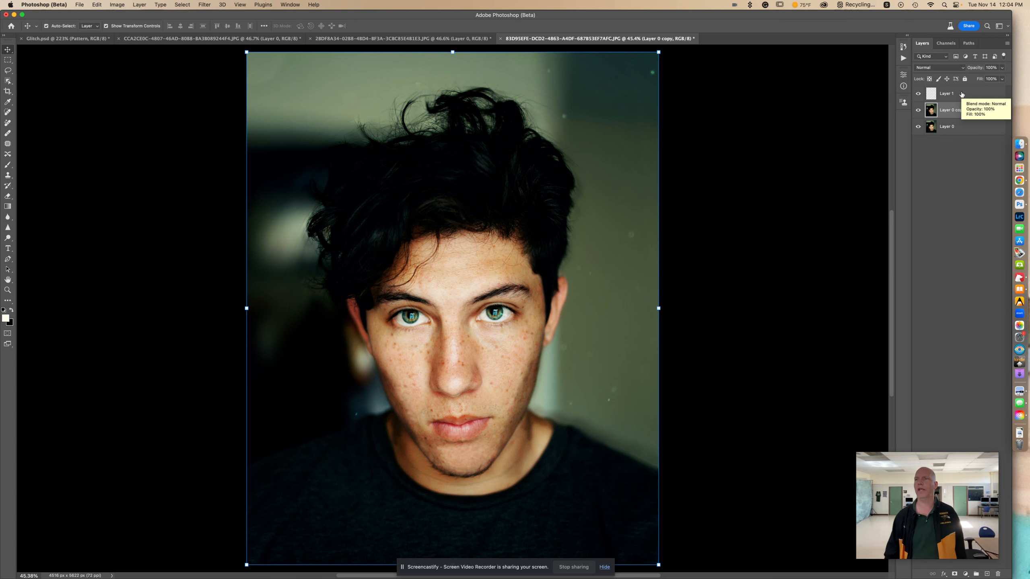
click(962, 94)
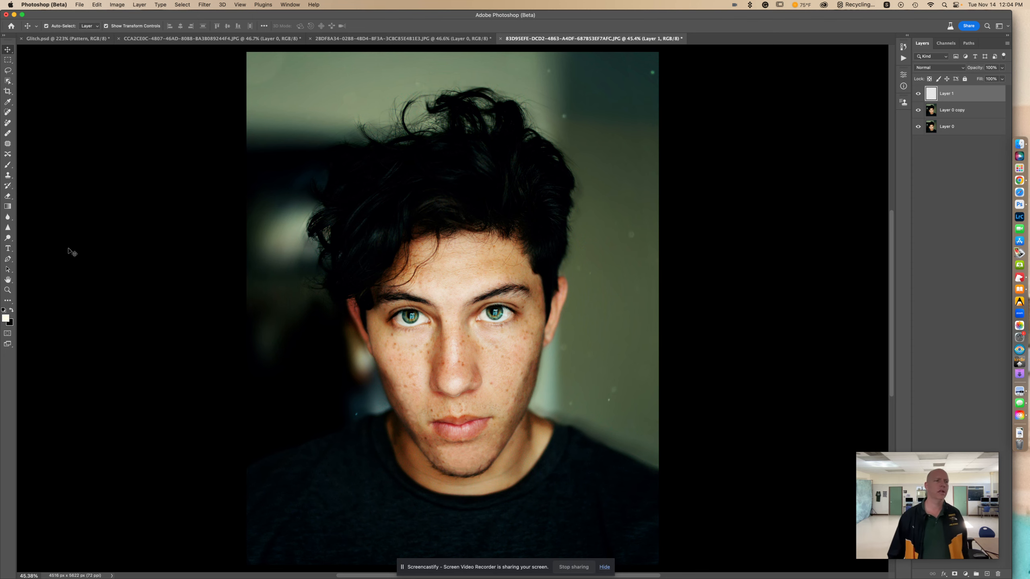
Set the foreground color to white (ffffff) and the Brush tool size to 9 px
click(5, 319)
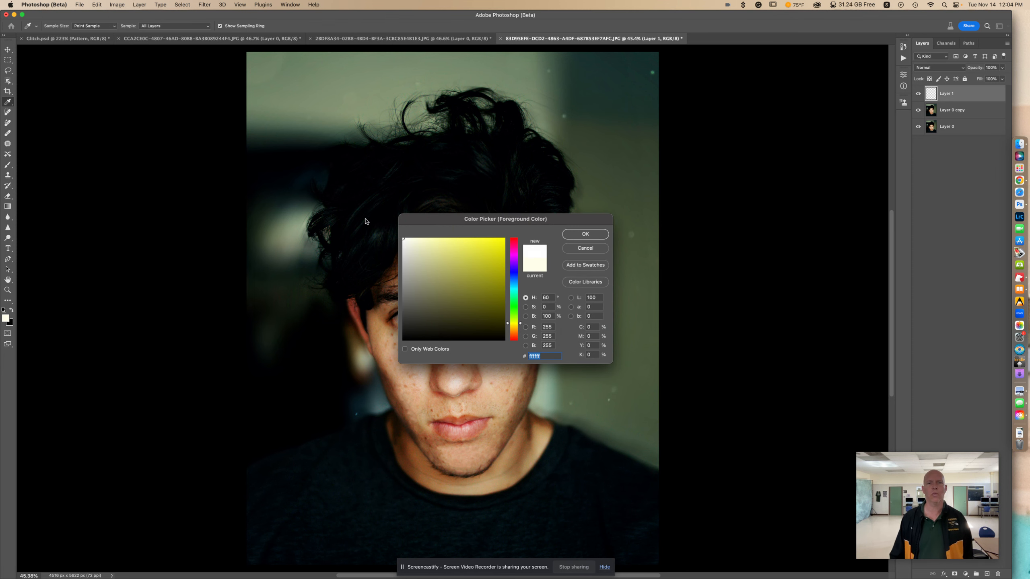
click(585, 234)
key(v)
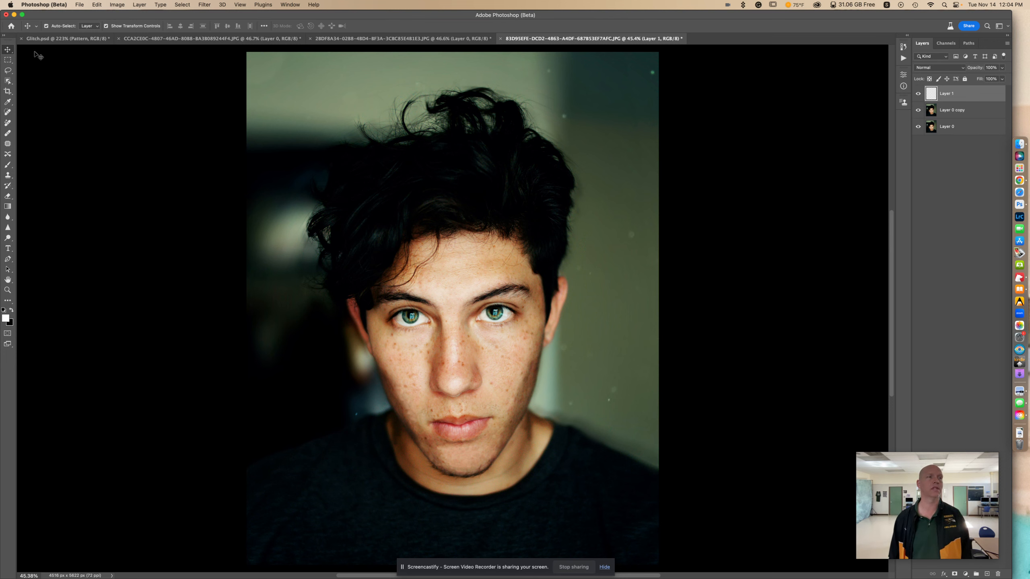
click(7, 165)
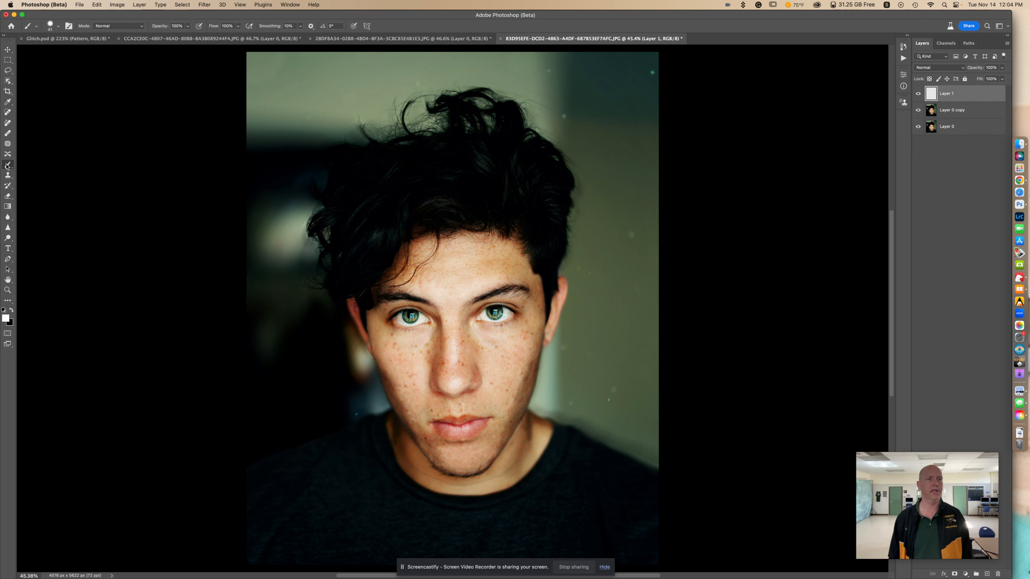
click(58, 26)
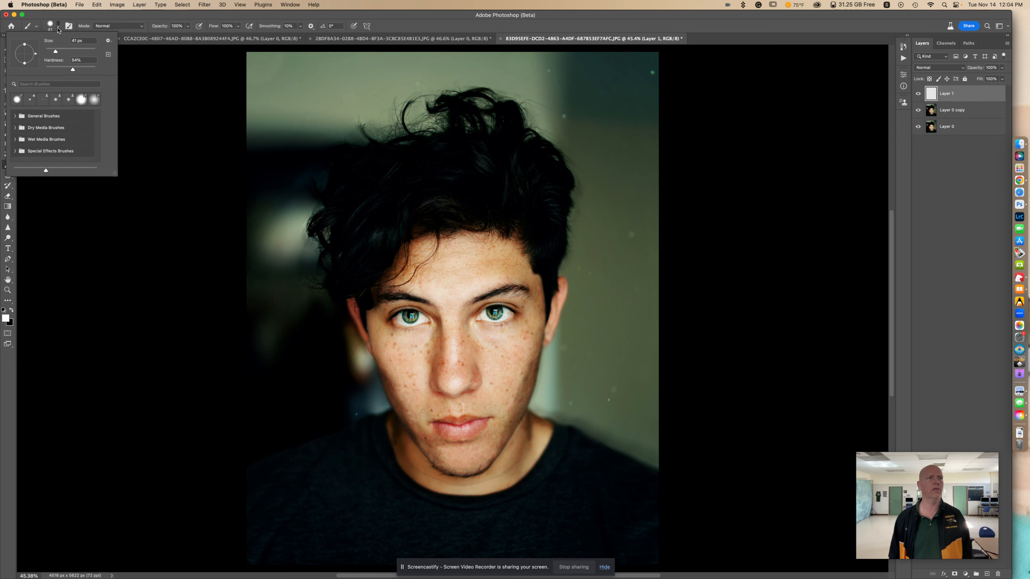
drag(56, 52, 48, 54)
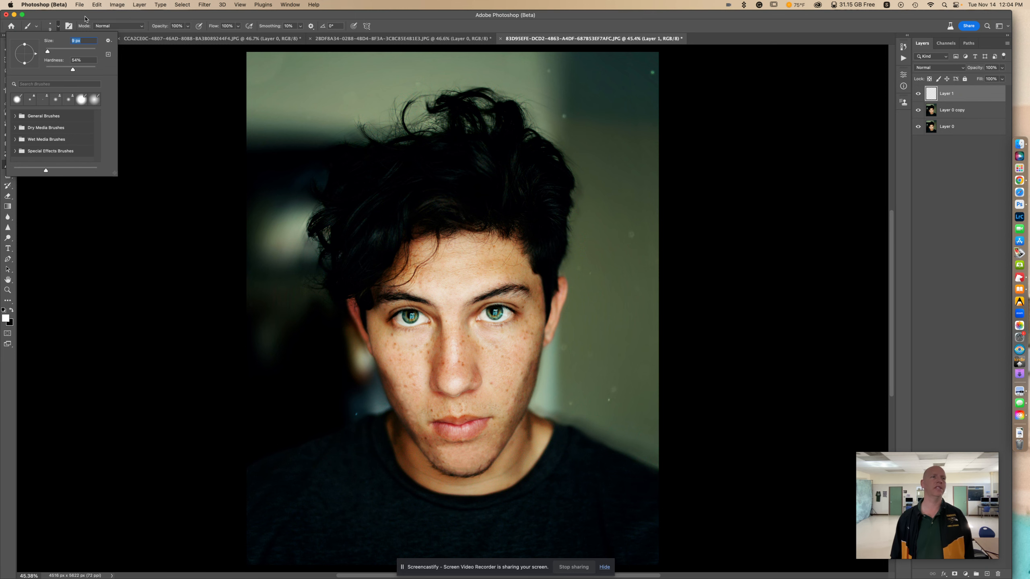
click(85, 18)
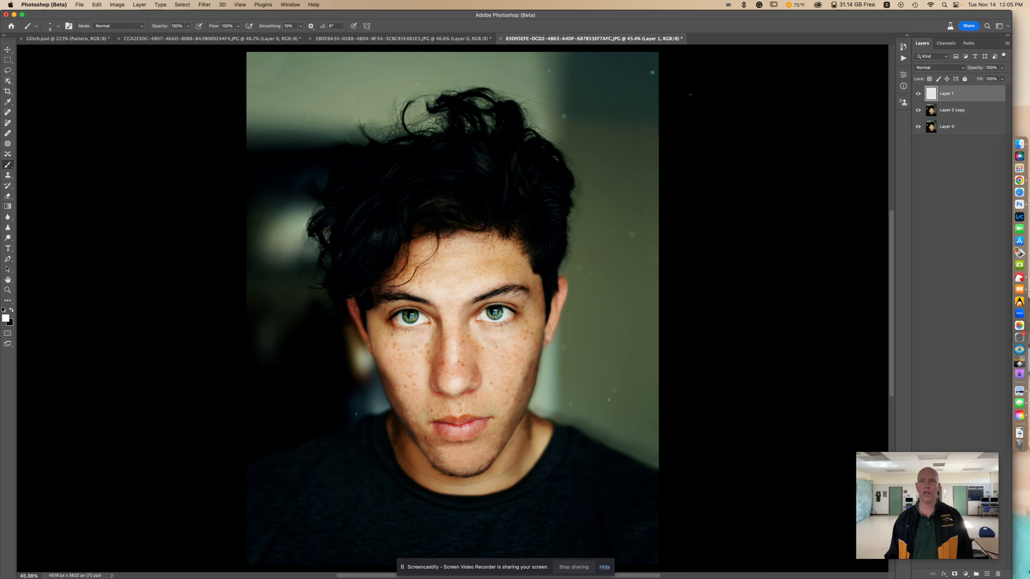
Paint seven unevenly spaced, straight horizontal white lines across the full width of the portrait, from above the hair down to the shirt
drag(690, 94, 88, 88)
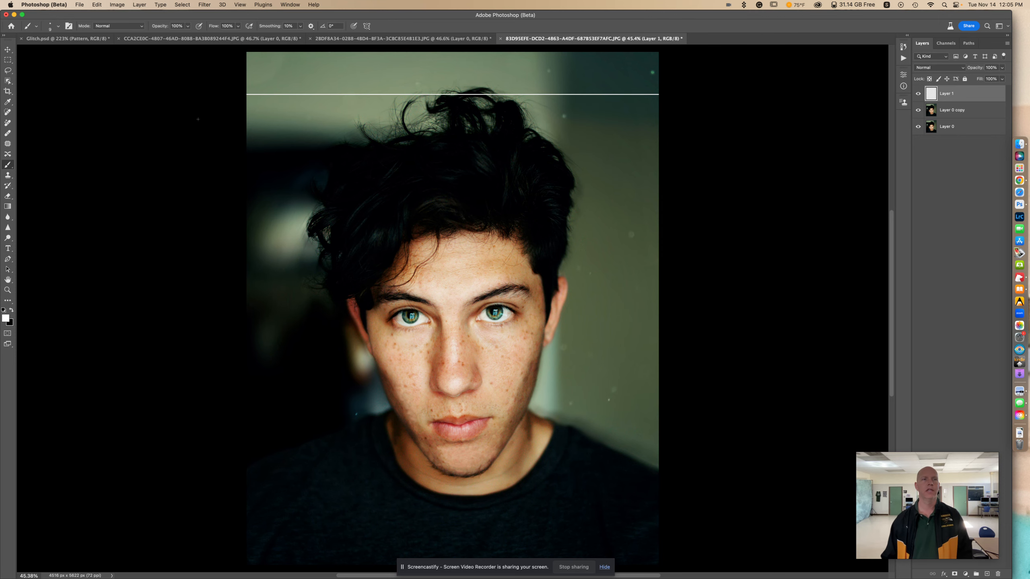
drag(204, 139, 689, 139)
scroll(812, 258, right, 5)
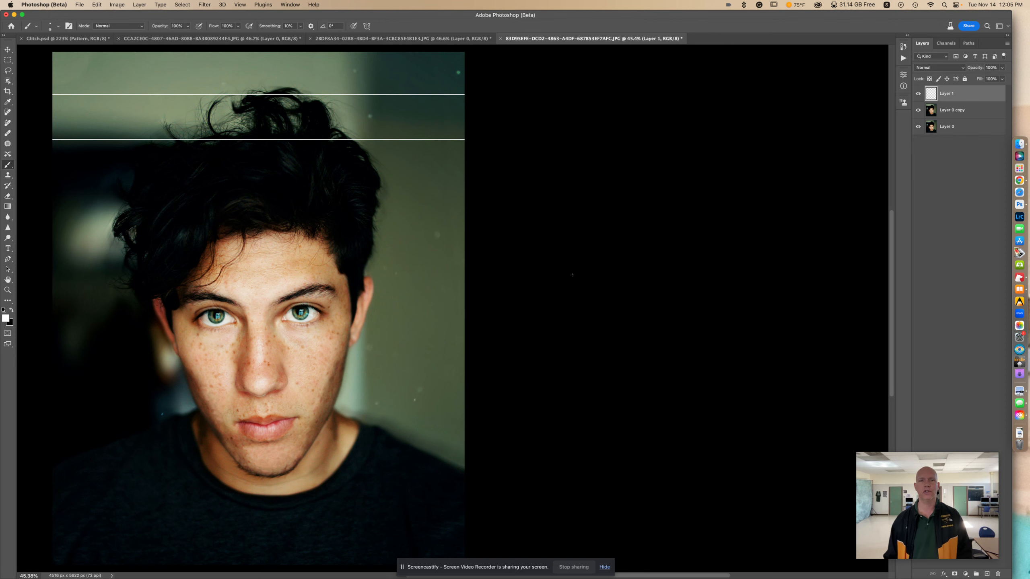
scroll(572, 275, left, 5)
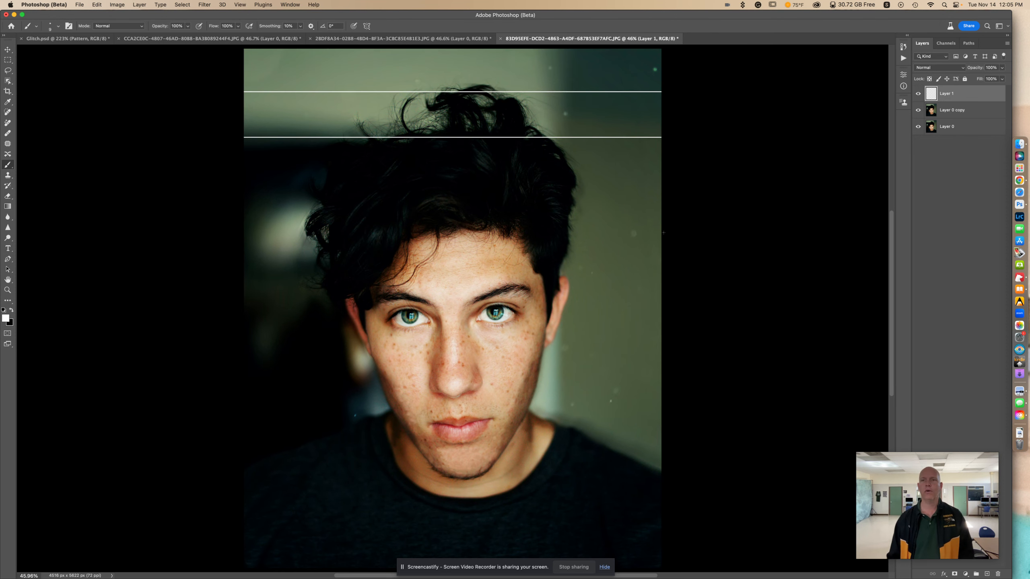
drag(681, 202, 203, 192)
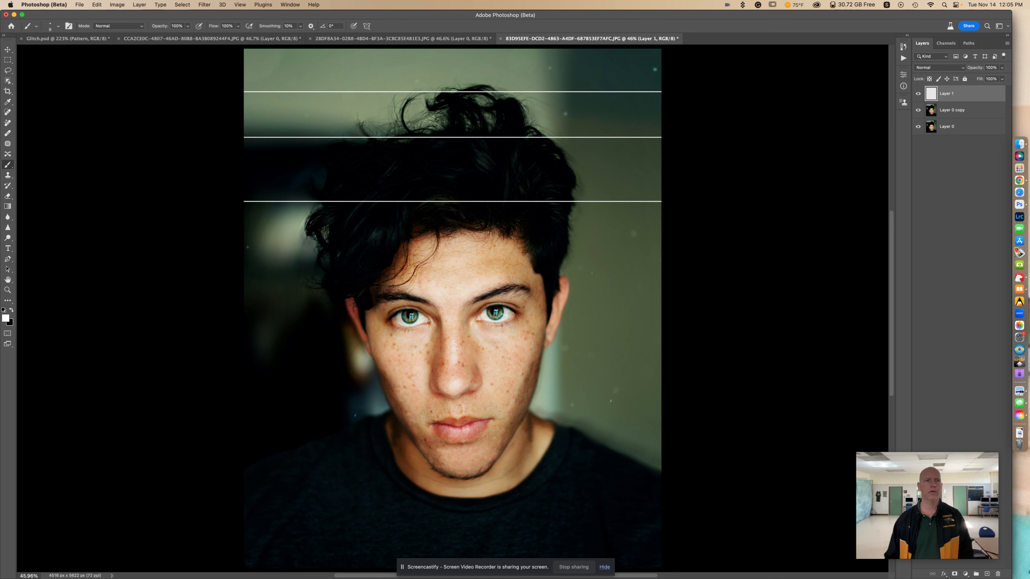
drag(241, 255, 681, 255)
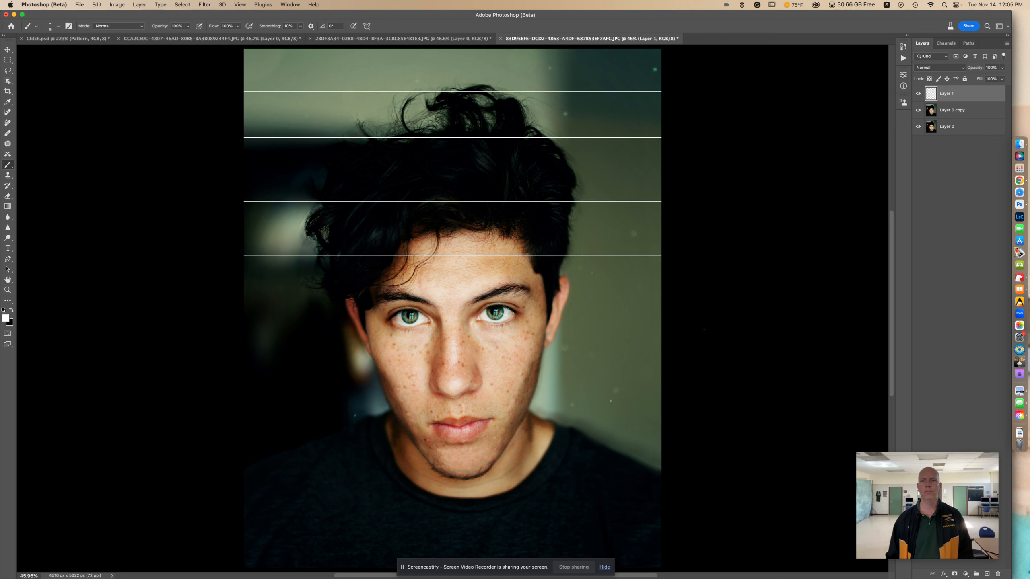
drag(673, 329, 231, 329)
drag(240, 409, 690, 410)
drag(677, 505, 238, 505)
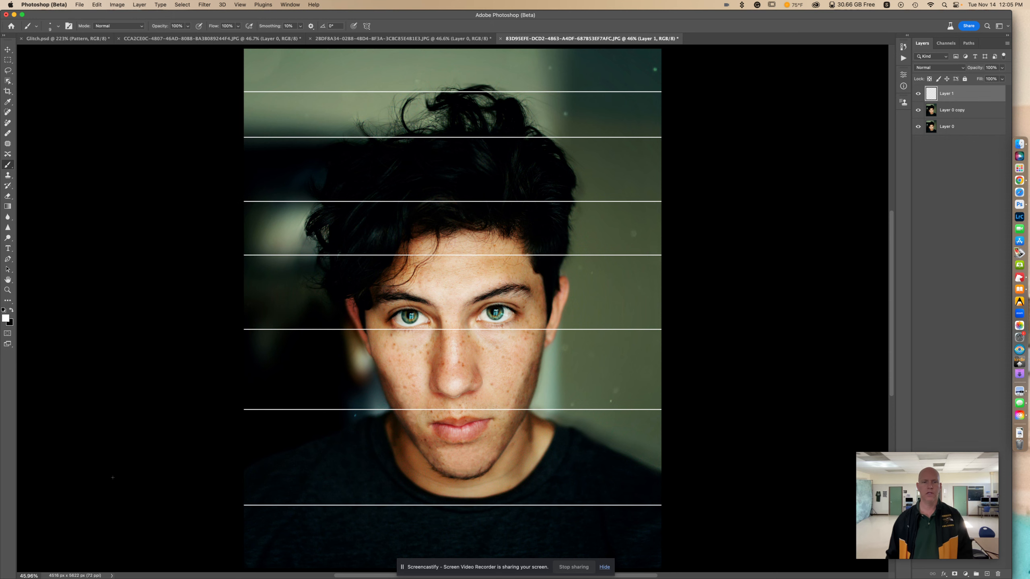
Reduce the brush size to 3 px and paint thin horizontal lines across the image's upper edge, around the first thick line
click(58, 27)
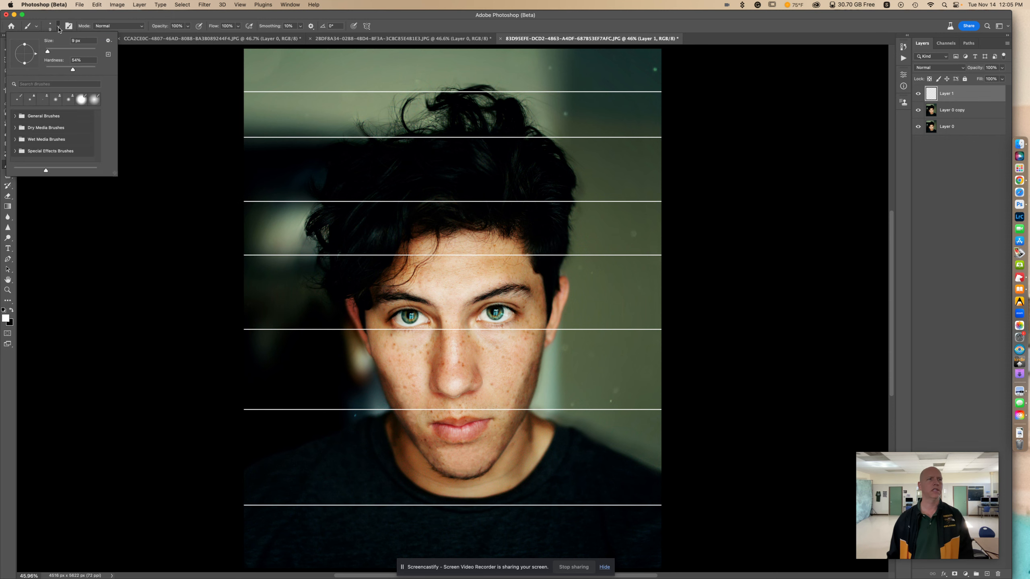
click(47, 52)
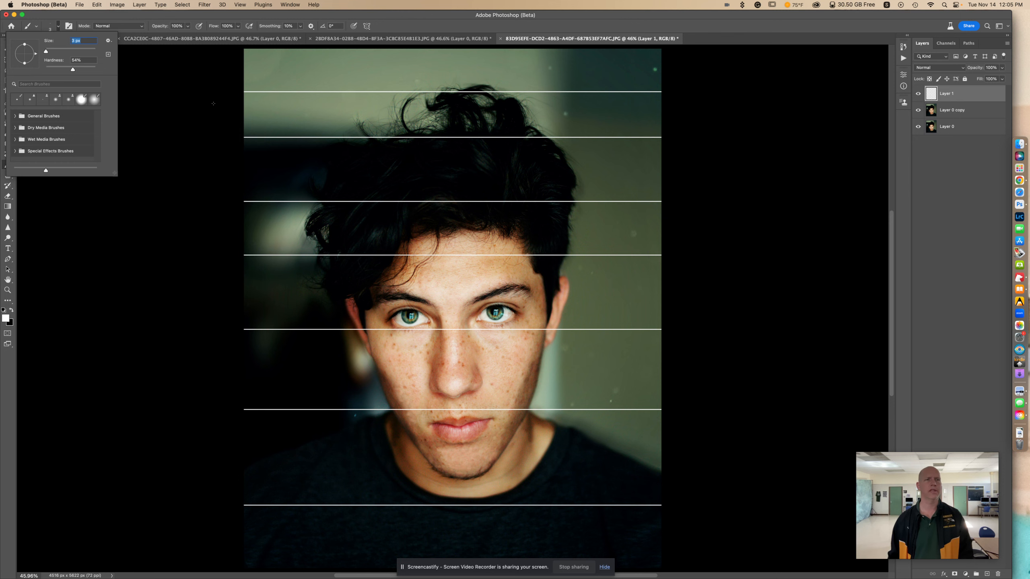
key(Return)
mouse_move(221, 96)
mouse_down()
mouse_move(714, 105)
mouse_move(693, 92)
mouse_move(205, 82)
mouse_up()
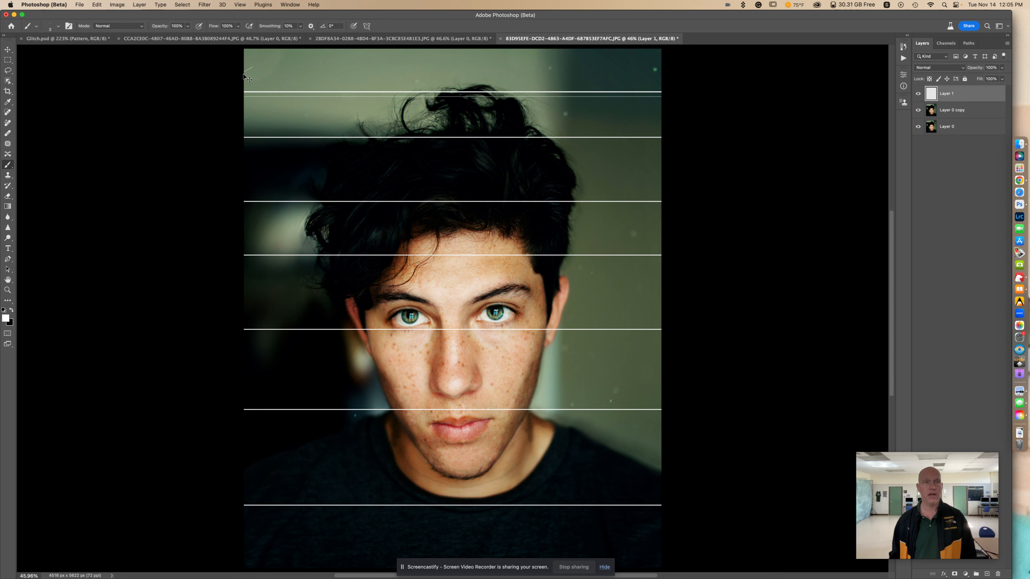
mouse_move(240, 64)
mouse_down()
mouse_move(675, 74)
mouse_move(195, 47)
mouse_move(229, 65)
mouse_move(326, 70)
mouse_move(587, 78)
mouse_move(685, 69)
mouse_move(234, 57)
mouse_up()
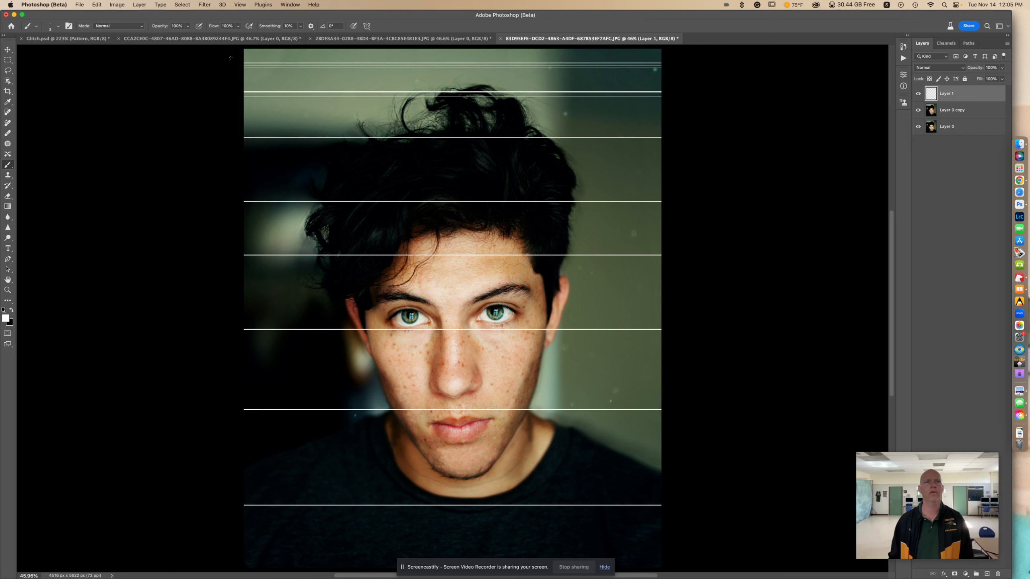
mouse_move(484, 76)
mouse_down()
mouse_move(690, 66)
mouse_move(145, 55)
mouse_up()
mouse_move(217, 63)
mouse_down()
mouse_move(684, 64)
mouse_move(191, 52)
mouse_move(682, 54)
mouse_move(158, 53)
mouse_up()
drag(219, 89, 787, 69)
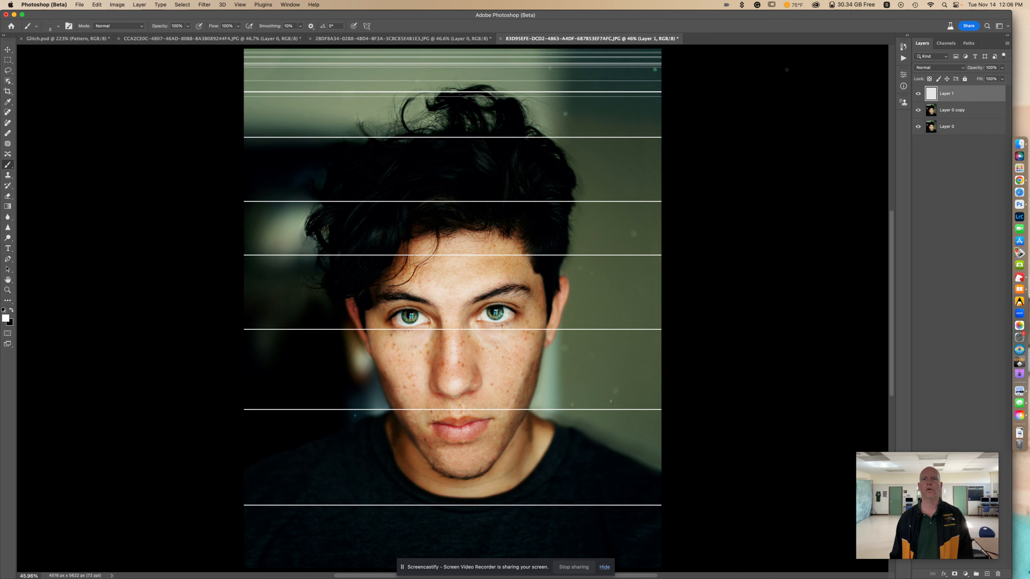
mouse_move(675, 88)
mouse_down()
mouse_move(227, 91)
mouse_move(702, 77)
mouse_move(436, 88)
mouse_up()
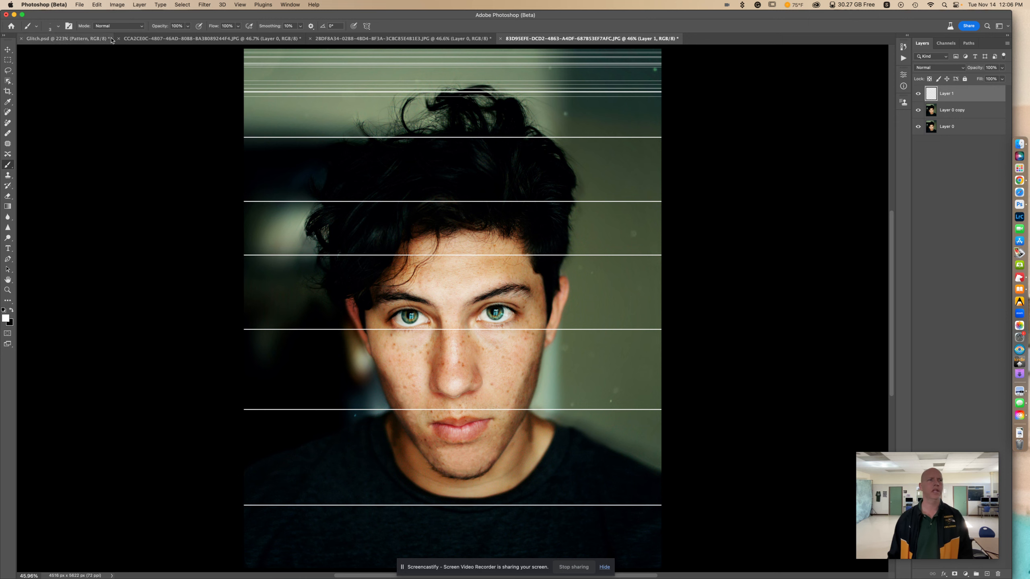
Paint a dense band of thin horizontal white lines across the upper hair, around and below the second thick line
click(59, 27)
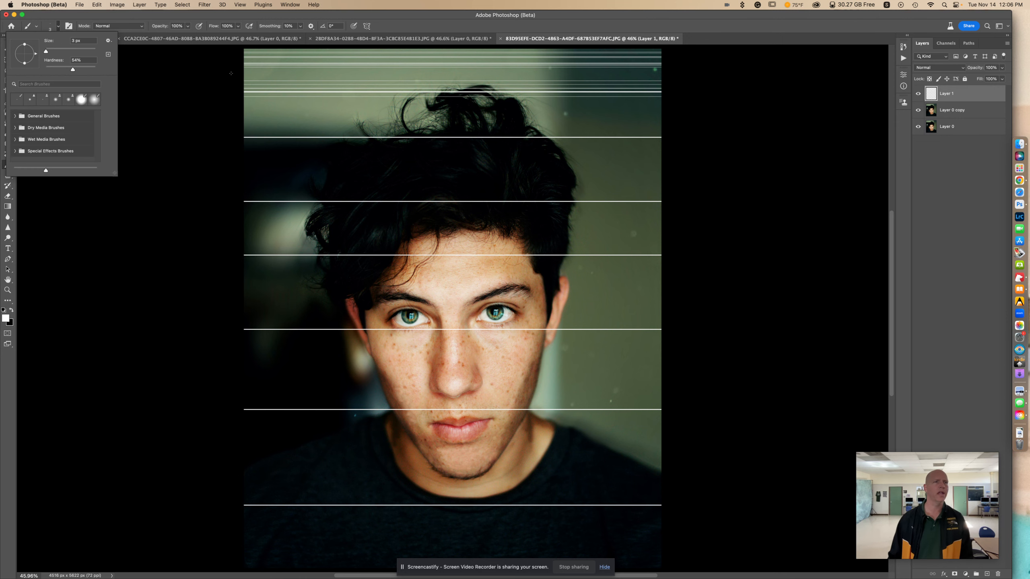
click(241, 63)
mouse_move(239, 131)
mouse_down()
mouse_move(692, 120)
mouse_move(218, 132)
mouse_move(665, 134)
mouse_move(238, 128)
mouse_move(791, 115)
mouse_up()
mouse_move(669, 170)
mouse_down()
mouse_move(171, 164)
mouse_move(694, 178)
mouse_move(105, 172)
mouse_up()
mouse_move(446, 172)
mouse_down()
mouse_move(714, 173)
mouse_move(154, 168)
mouse_move(847, 177)
mouse_move(43, 164)
mouse_up()
scroll(706, 158, right, 2)
mouse_move(260, 171)
mouse_down()
mouse_move(722, 168)
mouse_move(162, 151)
mouse_move(681, 158)
mouse_move(142, 149)
mouse_up()
mouse_move(216, 151)
mouse_down()
mouse_move(649, 151)
mouse_move(170, 153)
mouse_up()
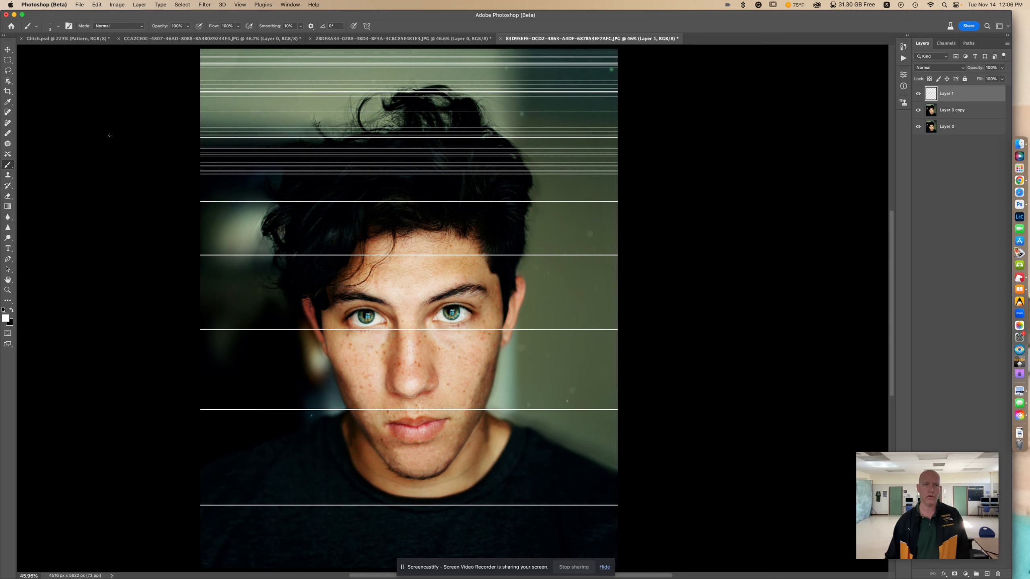
scroll(140, 143, right, 5)
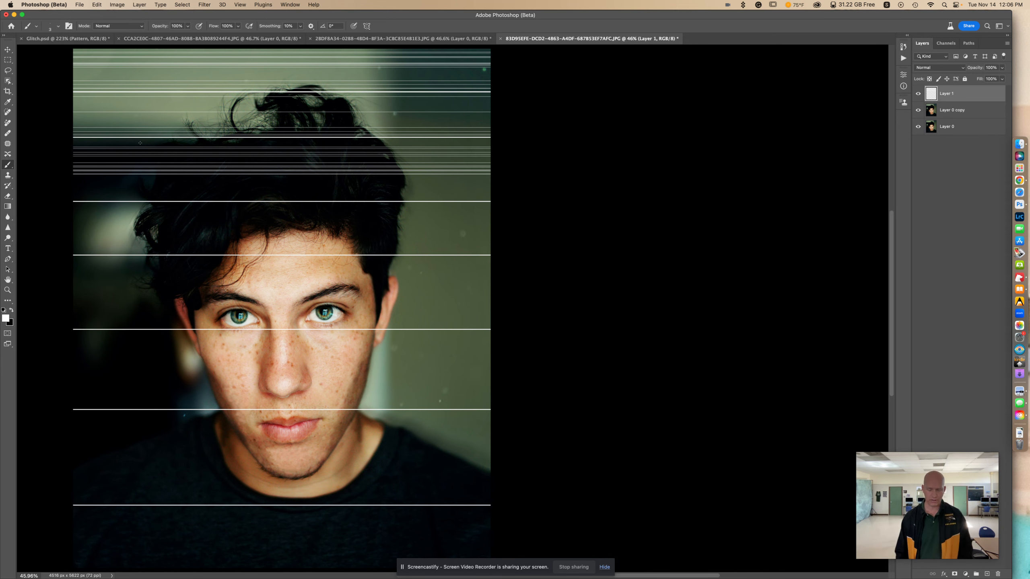
scroll(140, 143, left, 7)
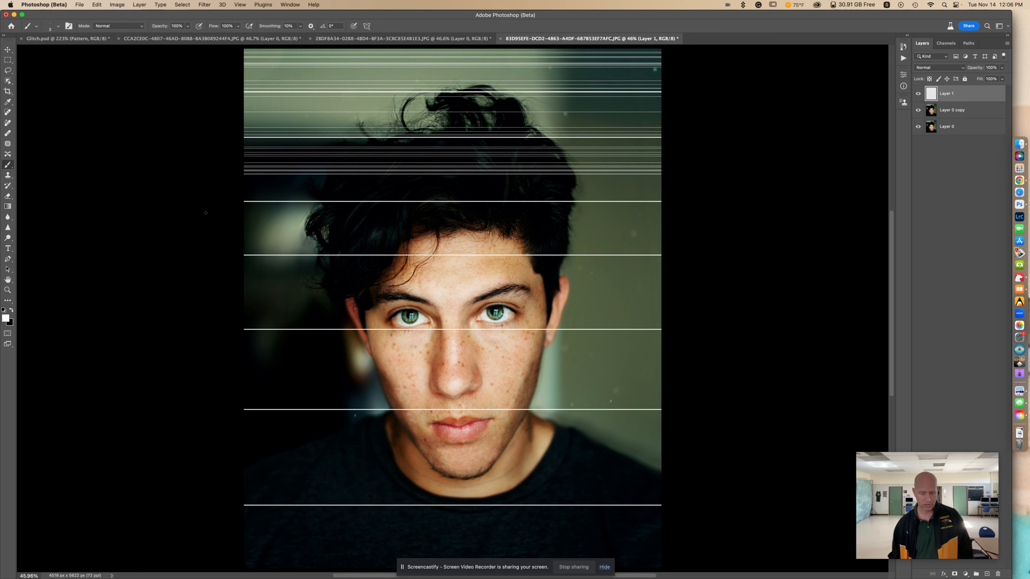
Paint thin horizontal white lines closely above and below the third thick line across the hair
mouse_move(208, 214)
mouse_down()
mouse_move(690, 197)
mouse_move(278, 203)
mouse_move(221, 205)
mouse_move(696, 203)
mouse_up()
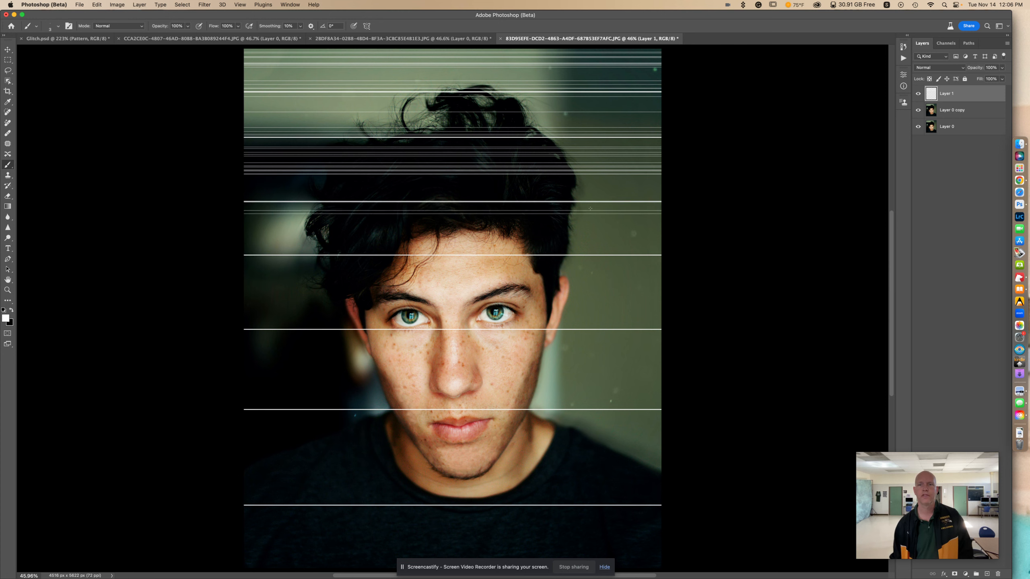
drag(691, 208, 137, 205)
mouse_move(185, 174)
mouse_down()
mouse_move(752, 191)
mouse_move(165, 200)
mouse_move(794, 181)
mouse_up()
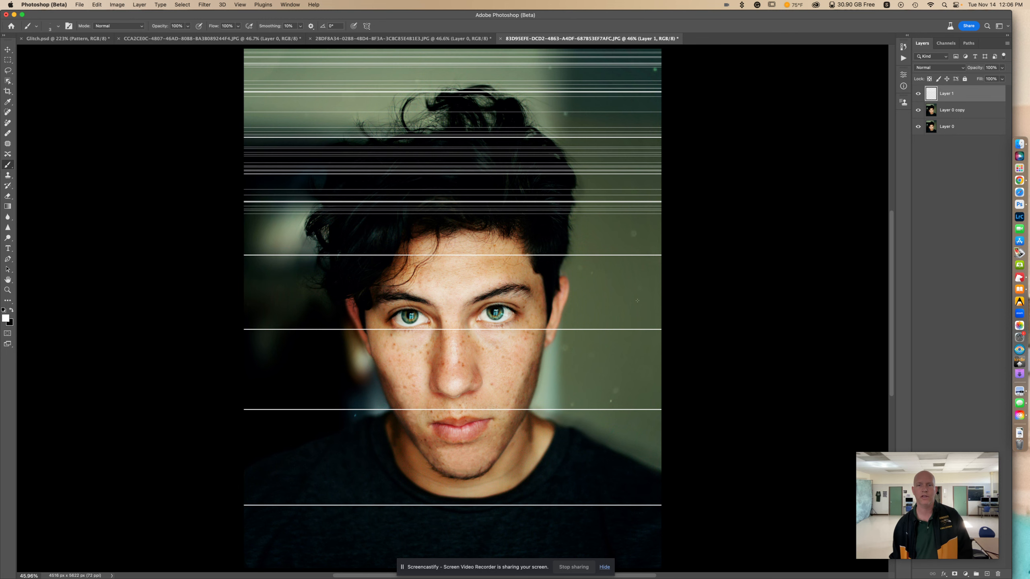
Paint thin horizontal lines across the forehead and eyes, between the fourth and fifth thick lines, and undo the last stroke
mouse_move(669, 317)
mouse_down()
mouse_move(198, 309)
mouse_move(697, 323)
mouse_move(173, 318)
mouse_move(706, 306)
mouse_move(101, 318)
mouse_up()
mouse_move(303, 325)
mouse_down()
mouse_move(687, 318)
mouse_move(791, 298)
mouse_up()
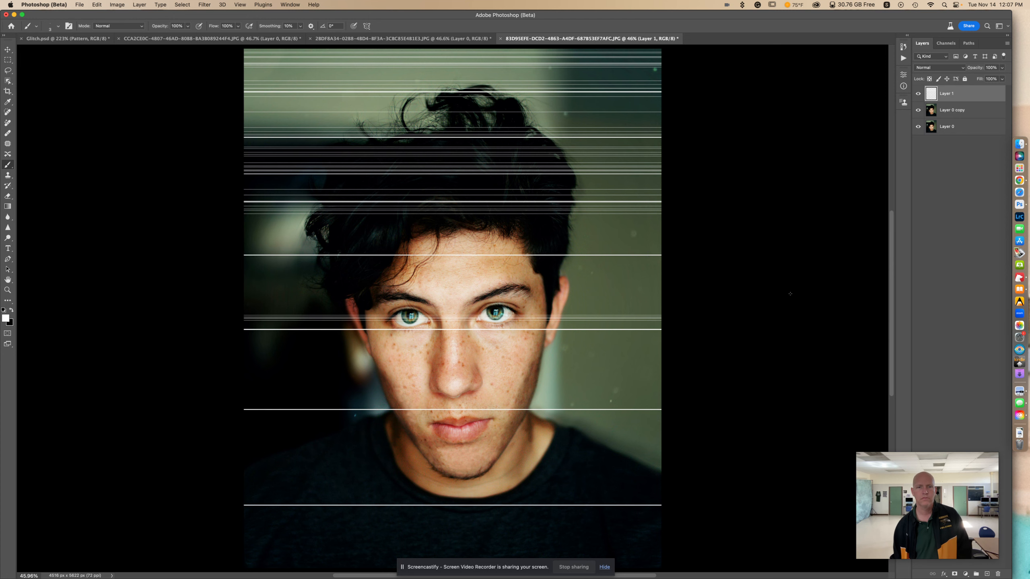
mouse_move(713, 288)
mouse_down()
mouse_move(183, 285)
mouse_move(308, 279)
mouse_move(754, 302)
mouse_up()
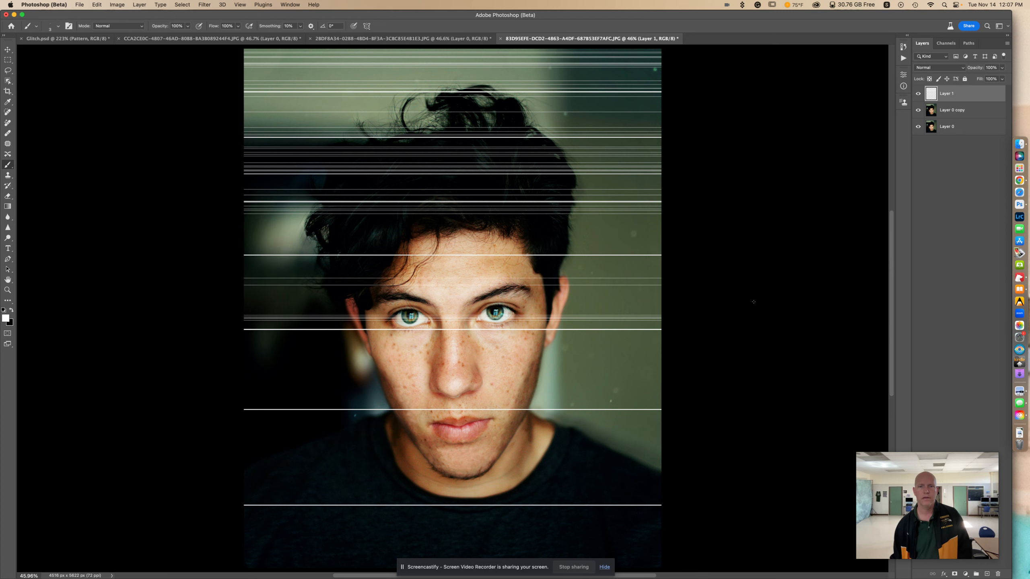
mouse_move(584, 283)
mouse_down()
mouse_move(163, 269)
mouse_move(665, 283)
mouse_move(239, 284)
mouse_move(689, 299)
mouse_move(211, 293)
mouse_move(277, 302)
mouse_move(661, 293)
mouse_move(136, 312)
mouse_up()
key(super+z)
Paint several thin horizontal lines across the hairline, just above the fourth thick line
drag(237, 244, 619, 235)
mouse_move(163, 229)
mouse_down()
mouse_move(657, 230)
mouse_move(191, 241)
mouse_move(669, 242)
mouse_move(52, 250)
mouse_up()
mouse_move(310, 244)
mouse_down()
mouse_move(678, 240)
mouse_move(524, 259)
mouse_move(298, 365)
mouse_up()
Paint sparse thin horizontal lines across the nose and cheeks, between the fifth and sixth thick lines, undoing unwanted strokes
mouse_move(237, 384)
mouse_down()
mouse_move(674, 375)
mouse_move(163, 380)
mouse_up()
key(cmd+z)
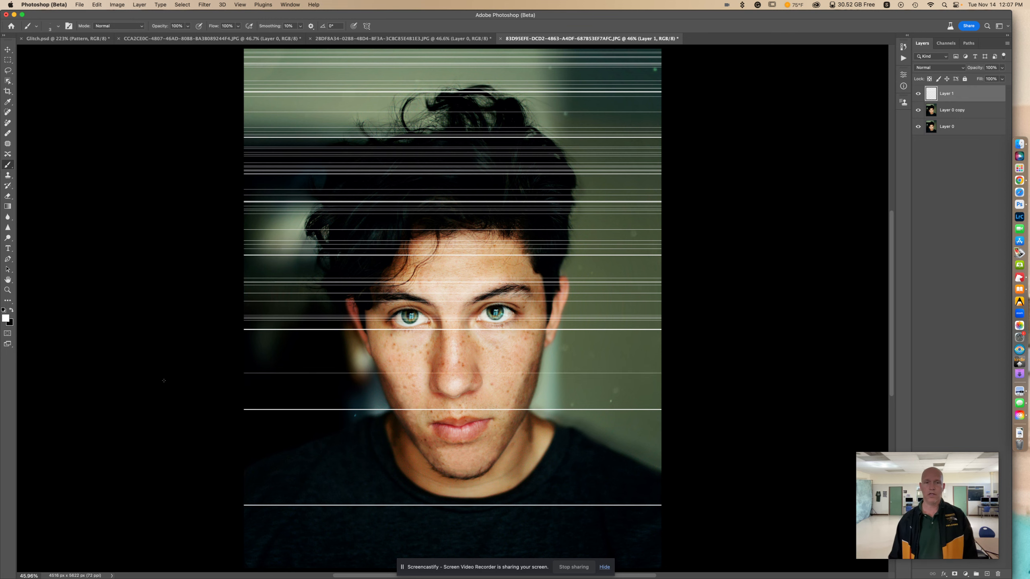
mouse_move(689, 359)
mouse_down()
mouse_move(227, 358)
mouse_move(357, 358)
mouse_up()
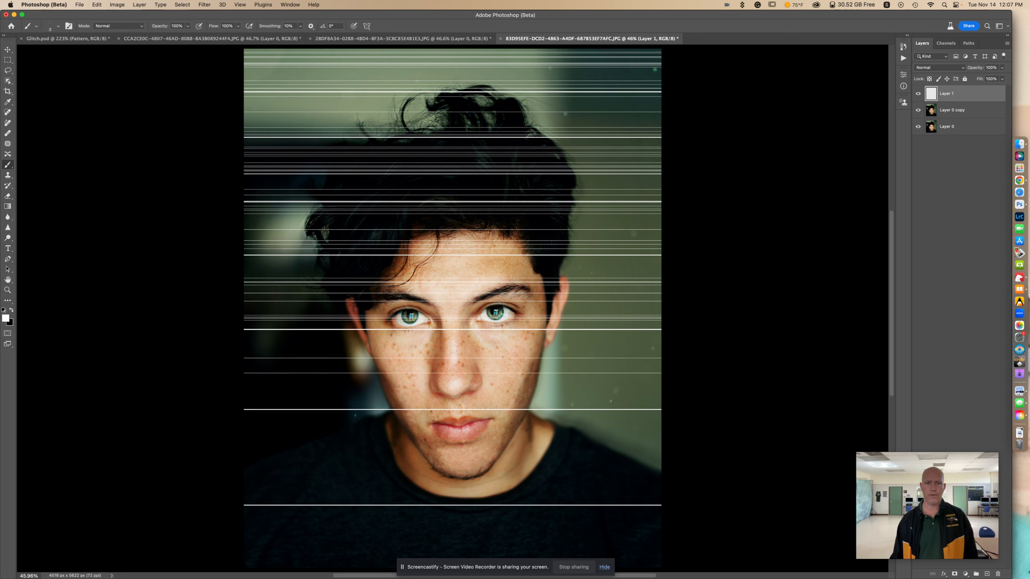
drag(690, 351, 57, 354)
drag(685, 389, 88, 395)
key(super+z)
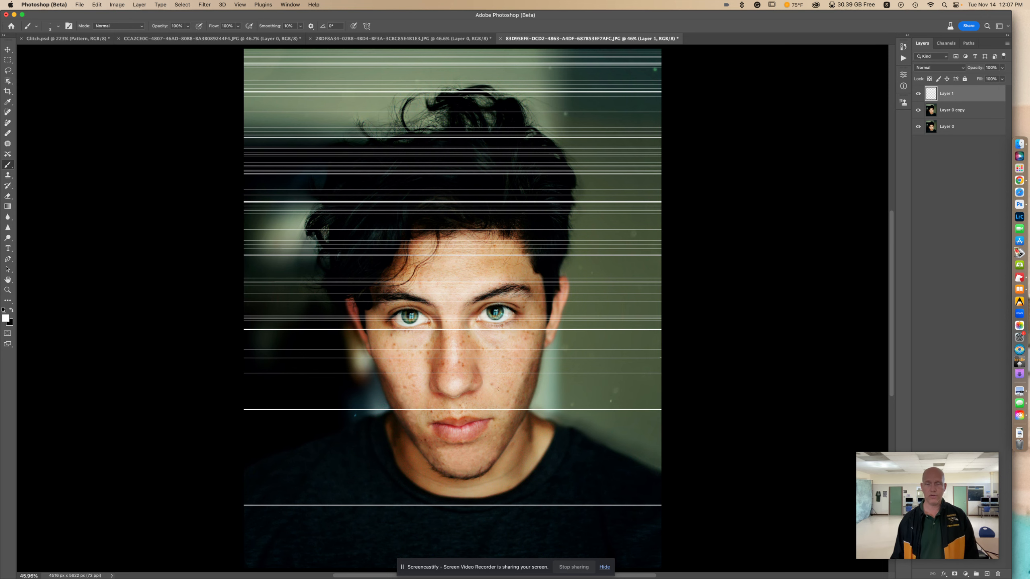
Paint a few more thin horizontal lines across the nose and cheeks, undoing the slanted stroke
drag(717, 388, 87, 376)
scroll(482, 372, left, 6)
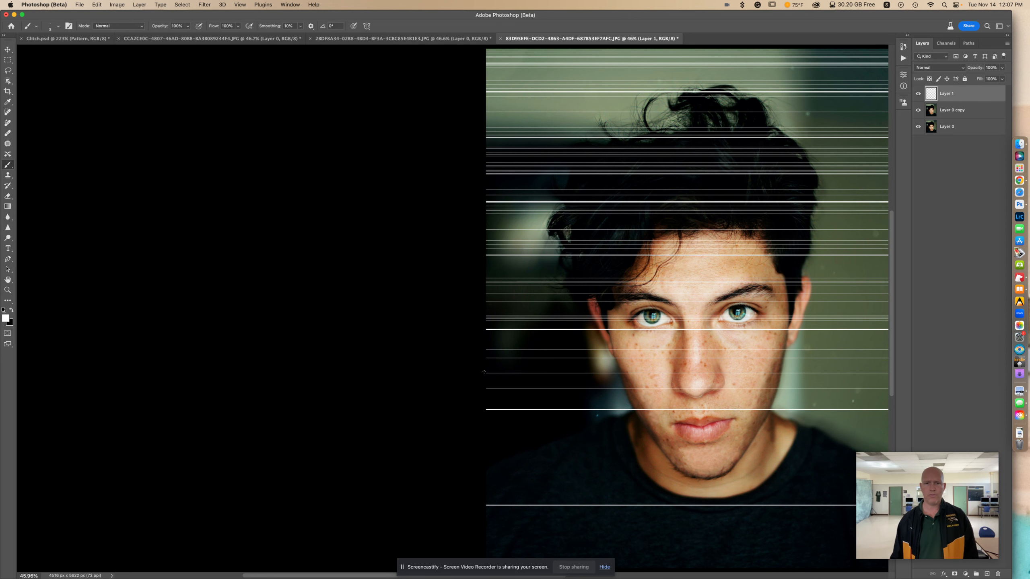
scroll(484, 372, right, 6)
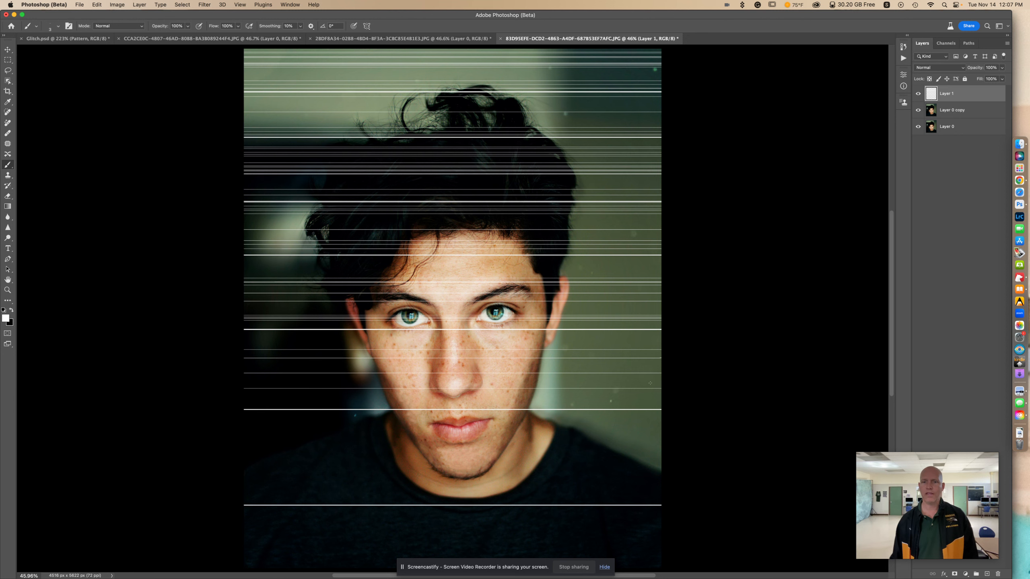
mouse_move(691, 378)
mouse_down()
mouse_move(294, 379)
mouse_move(122, 361)
mouse_up()
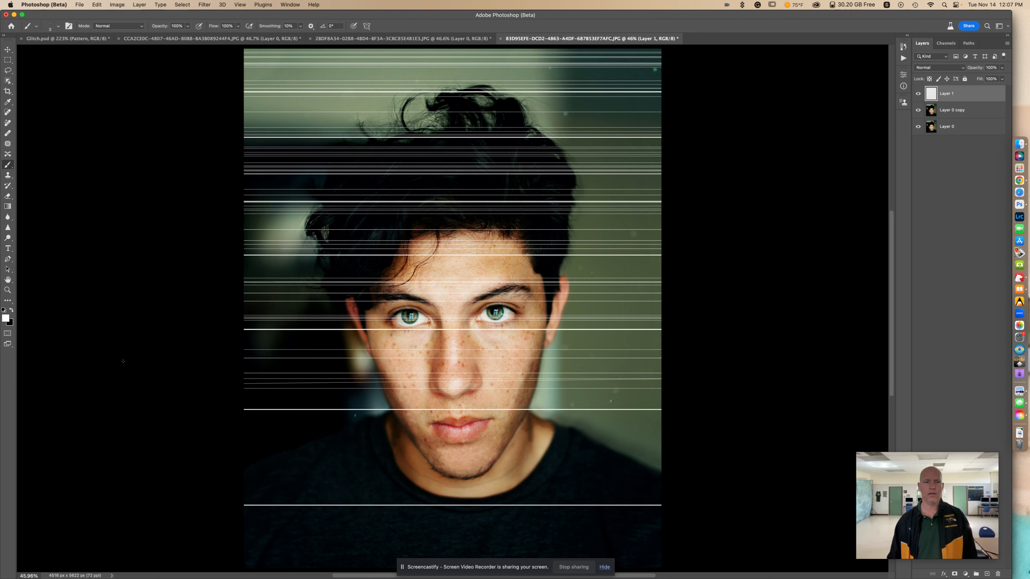
key(super+z)
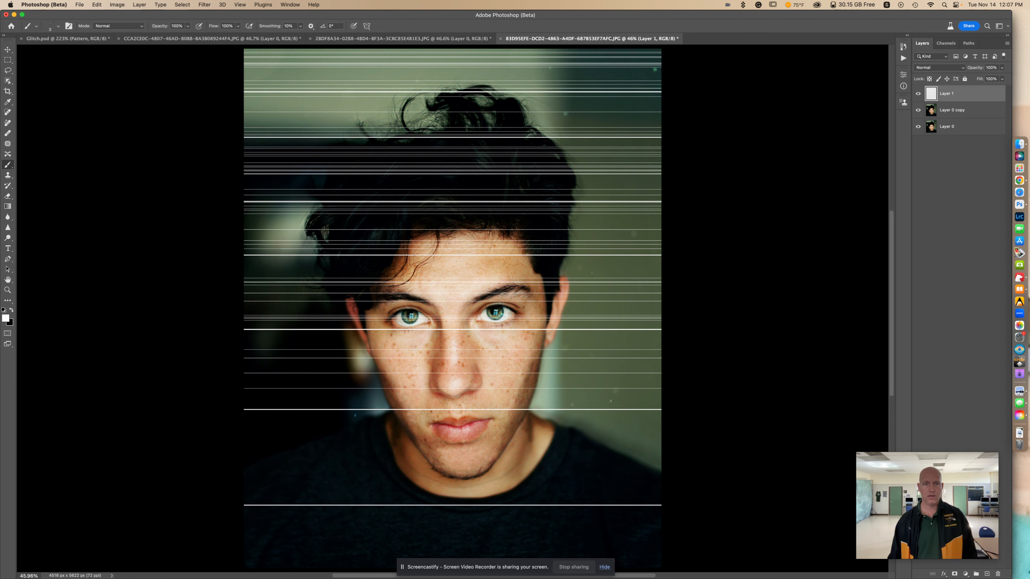
drag(697, 375, 112, 352)
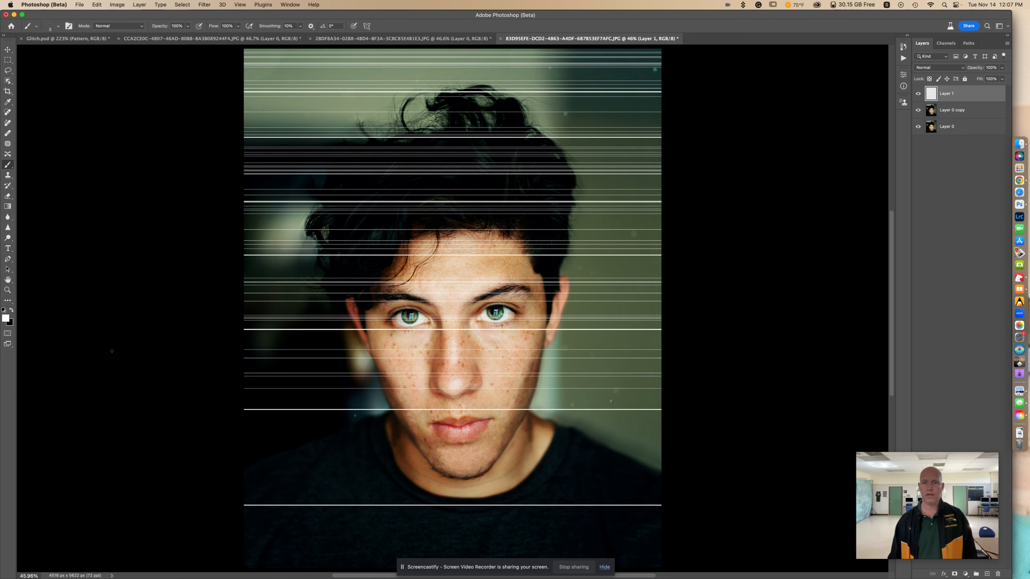
Paint thin horizontal lines across the mouth, chin and neck, between the sixth and seventh thick lines
drag(313, 426, 738, 428)
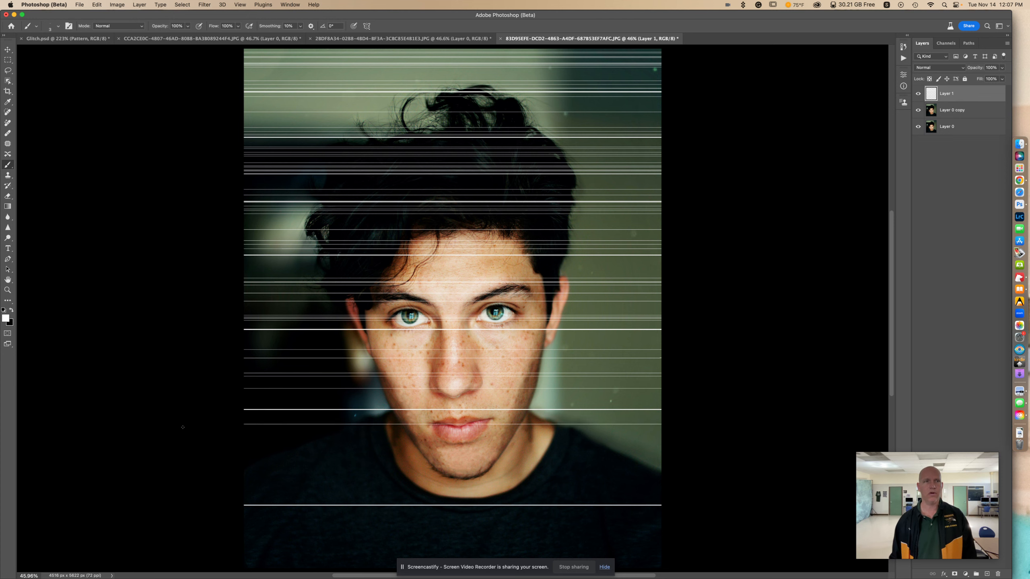
drag(230, 460, 774, 467)
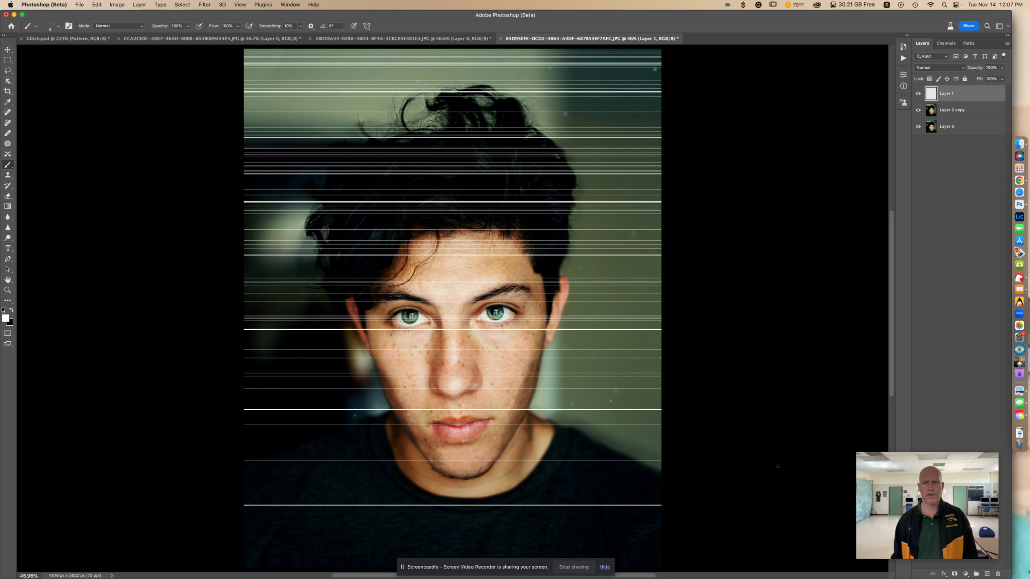
mouse_move(237, 445)
mouse_down()
mouse_move(758, 451)
mouse_move(185, 475)
mouse_move(766, 469)
mouse_move(211, 462)
mouse_move(763, 468)
mouse_up()
mouse_move(656, 492)
mouse_down()
mouse_move(238, 493)
mouse_move(669, 493)
mouse_move(241, 486)
mouse_up()
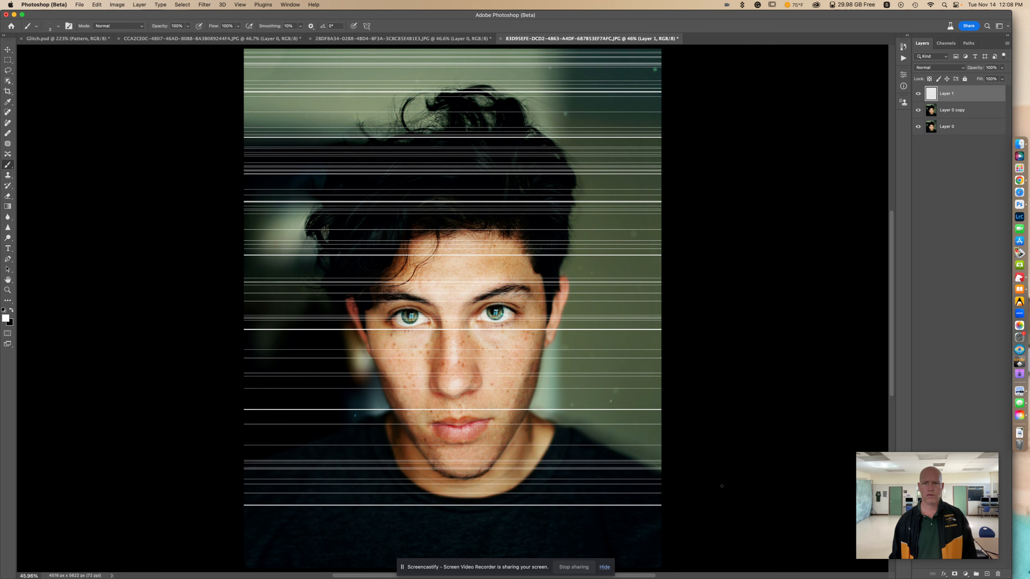
mouse_move(742, 483)
mouse_down()
mouse_move(181, 476)
mouse_move(766, 482)
mouse_up()
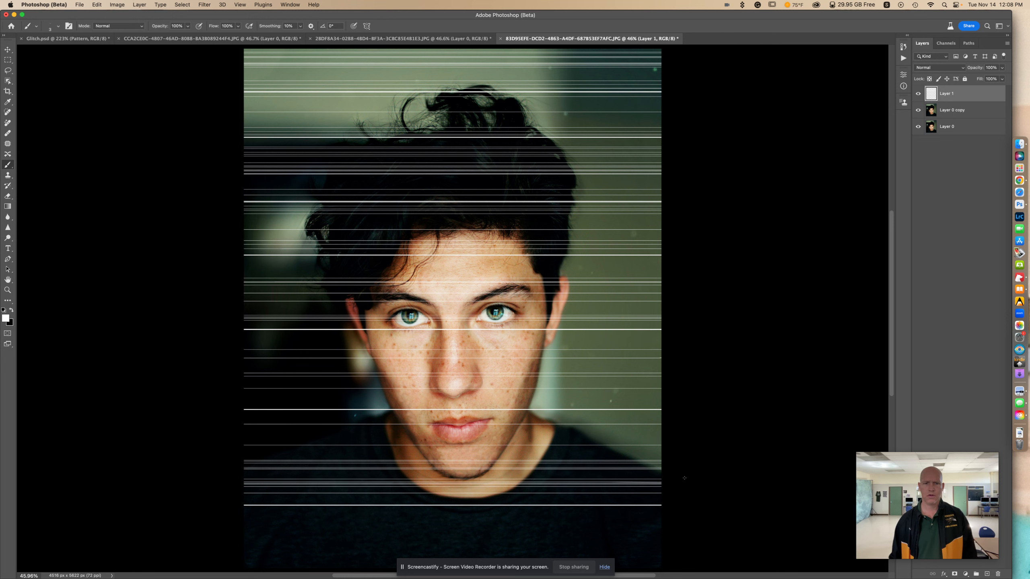
drag(680, 455, 240, 454)
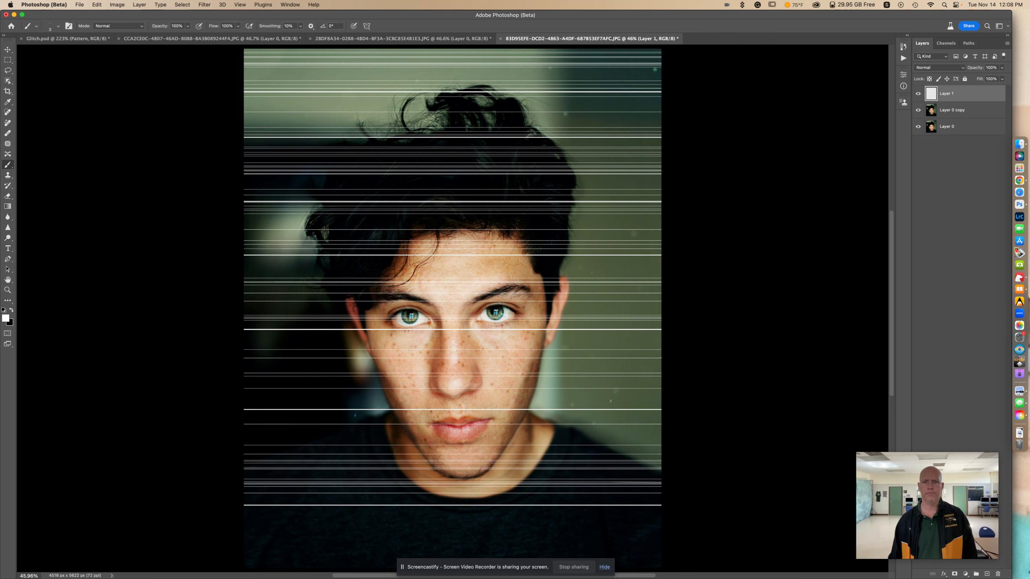
Paint one more thin horizontal line at the height of the nose tip, undoing the first attempt
drag(689, 378, 230, 378)
key(super+z)
drag(678, 380, 234, 381)
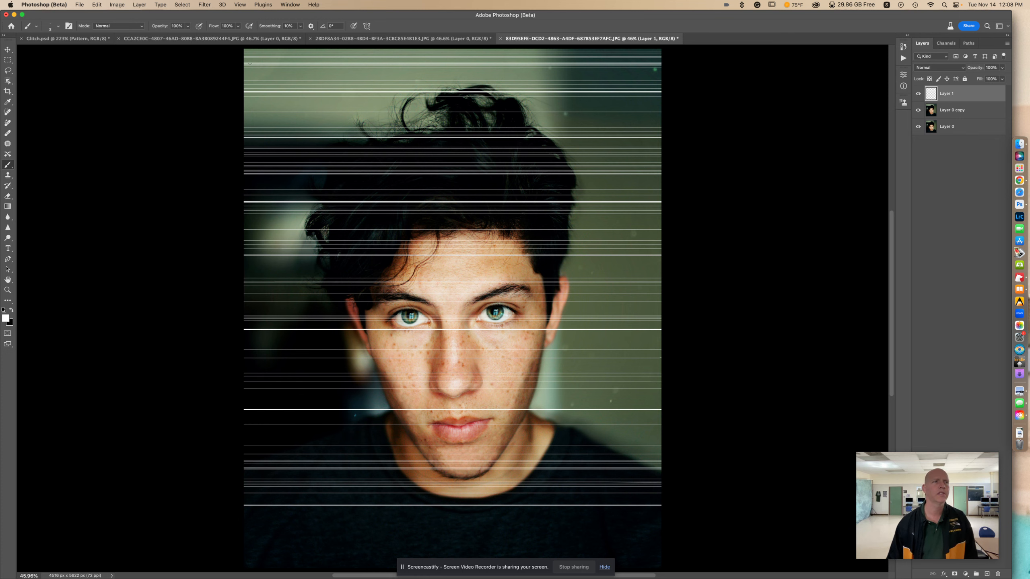
Set the brush size to 5 px
click(53, 26)
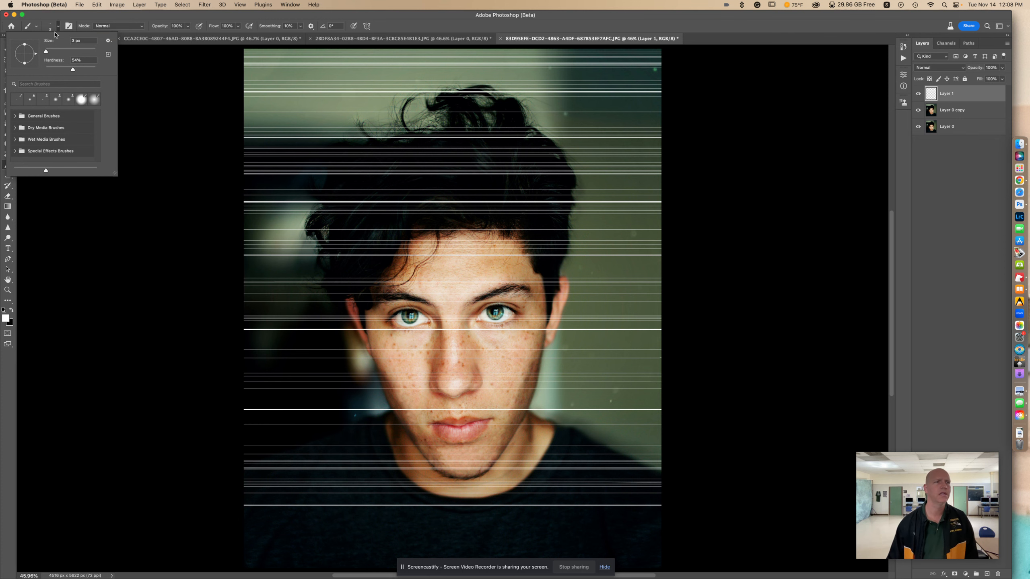
drag(47, 52, 48, 51)
click(76, 41)
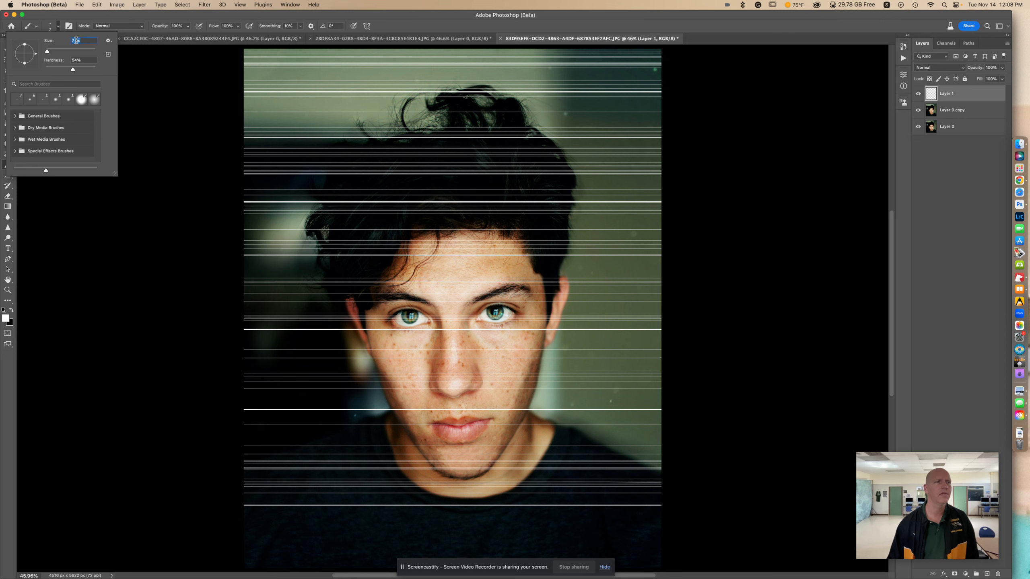
click(75, 42)
key(BackSpace)
text(5)
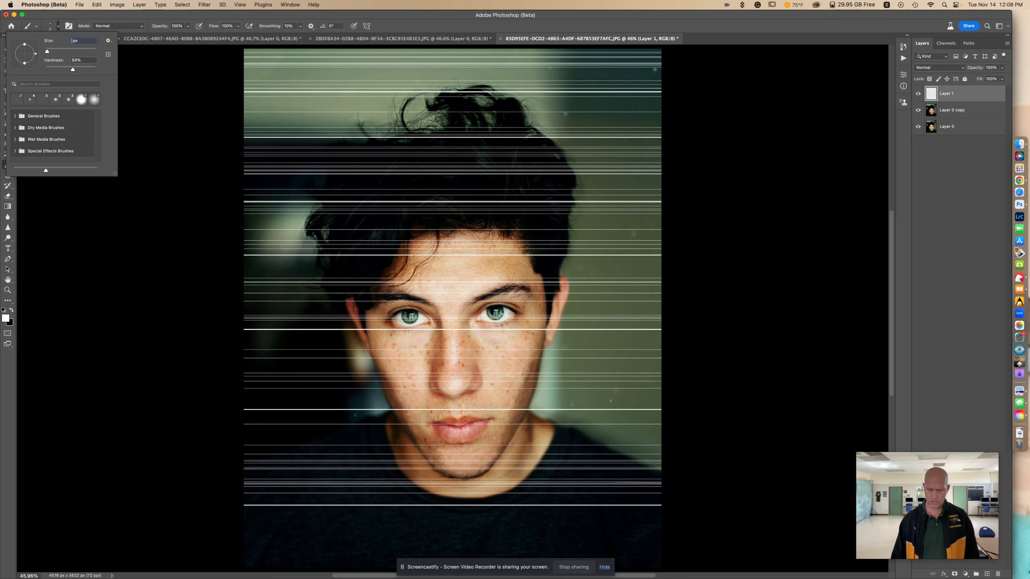
key(Return)
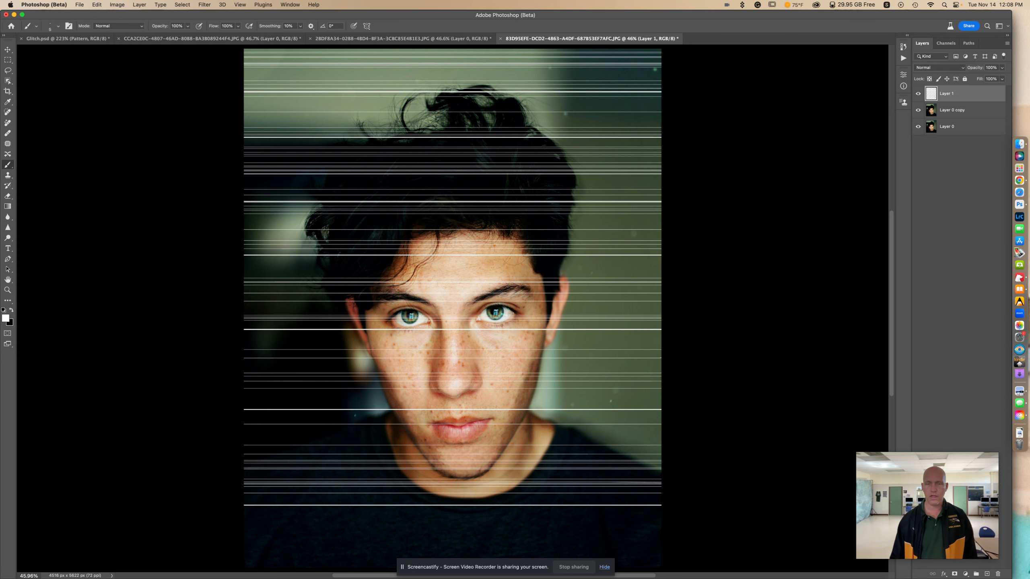
Paint medium horizontal lines with the 5 px brush across the hair and hairline, undoing the slanted stroke
shift+click(681, 181)
drag(726, 236, 102, 220)
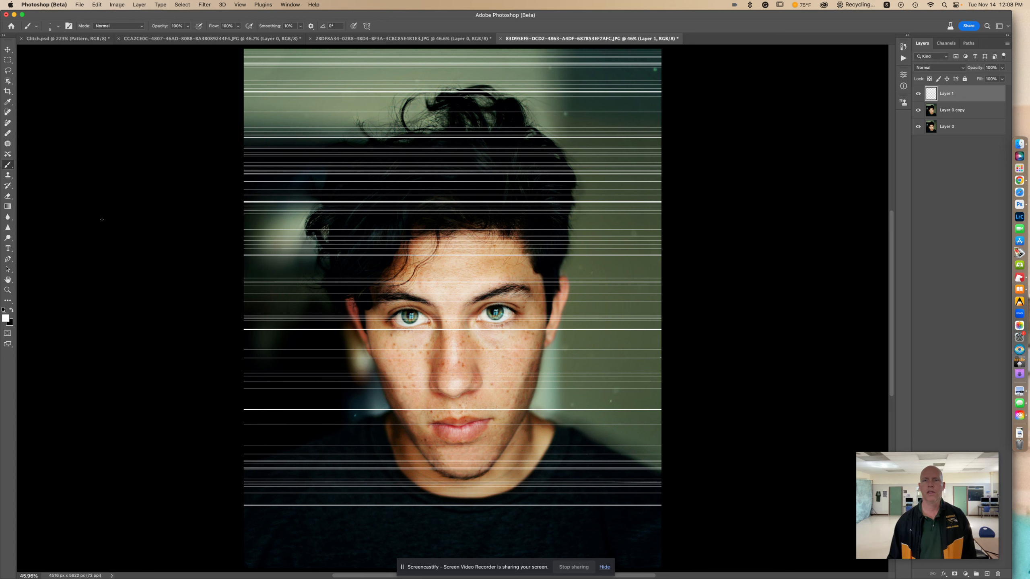
drag(681, 243, 36, 229)
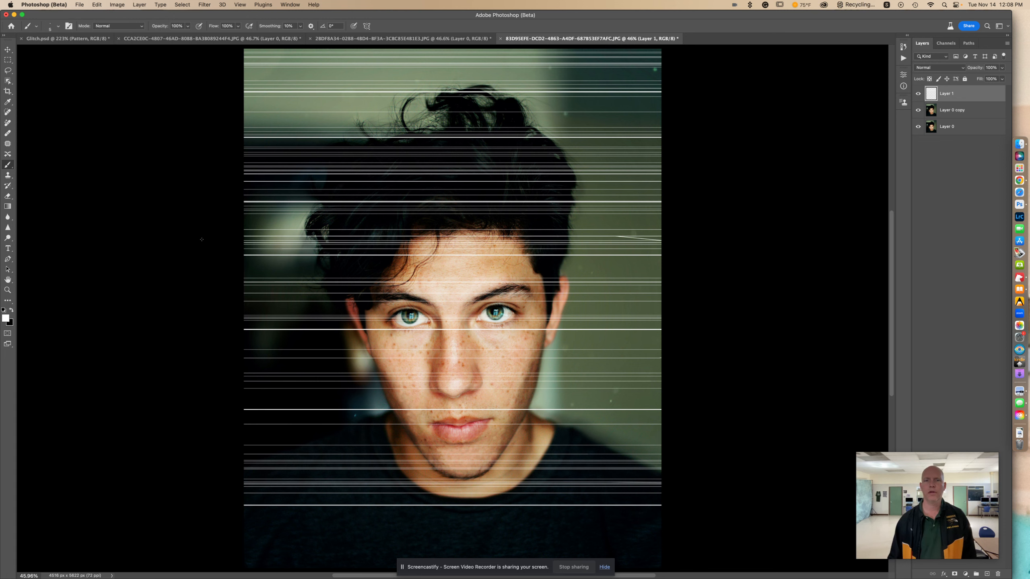
key(super+z)
drag(683, 242, 61, 214)
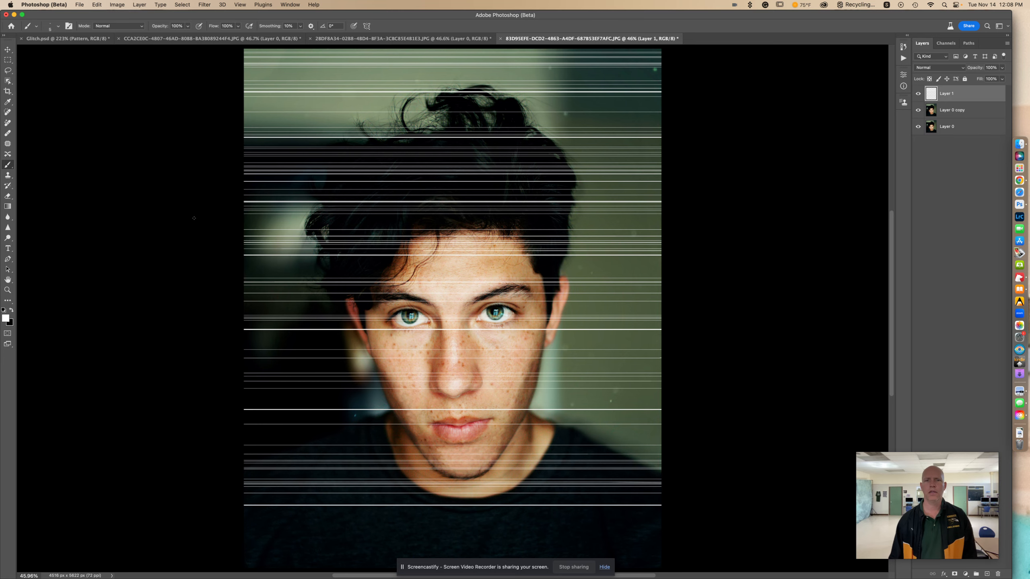
Paint a 5 px horizontal line across the nose, undoing the first attempt
scroll(195, 221, left, 10)
scroll(516, 238, right, 10)
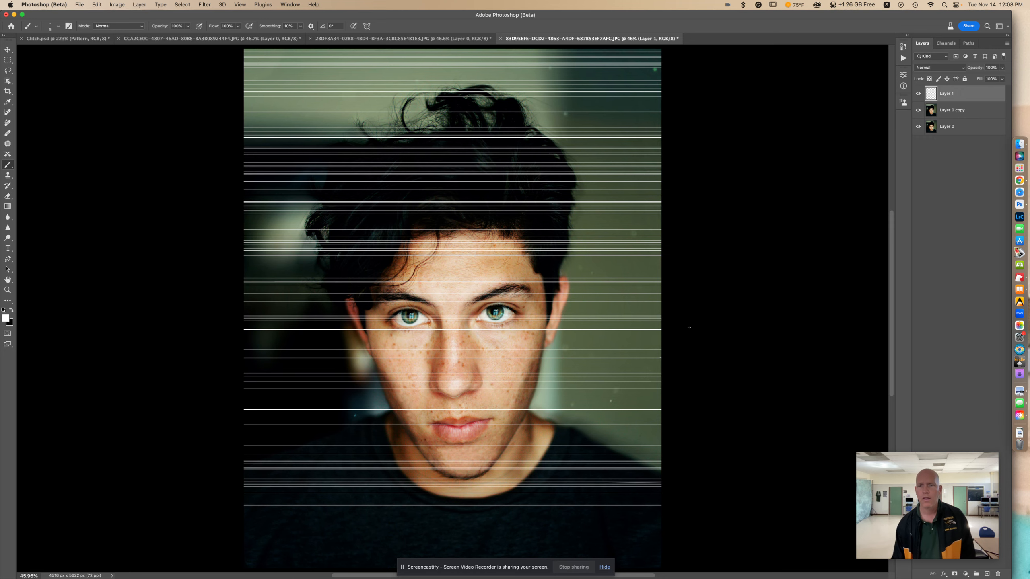
scroll(689, 319, left, 15)
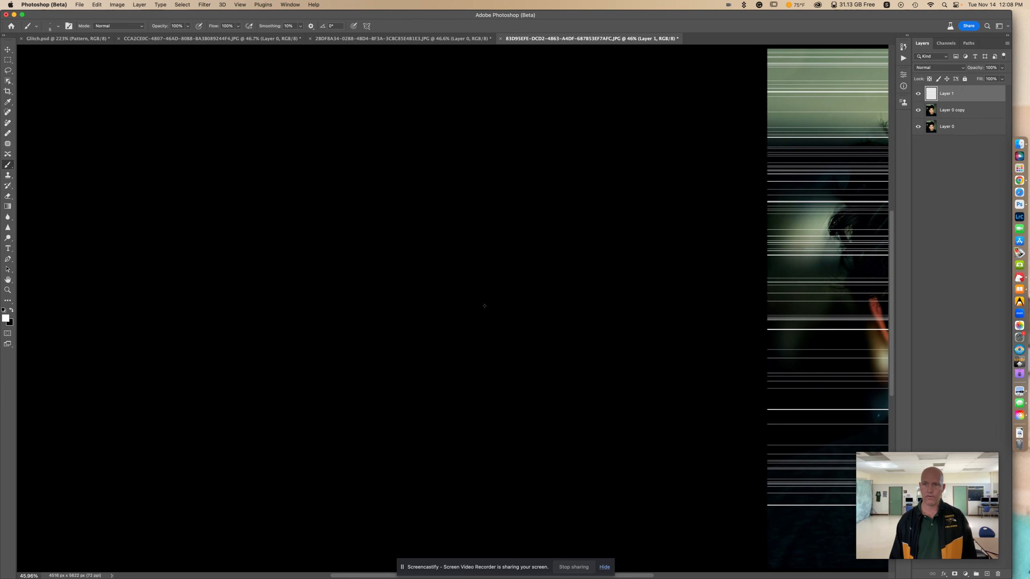
scroll(485, 305, right, 18)
scroll(485, 305, left, 4)
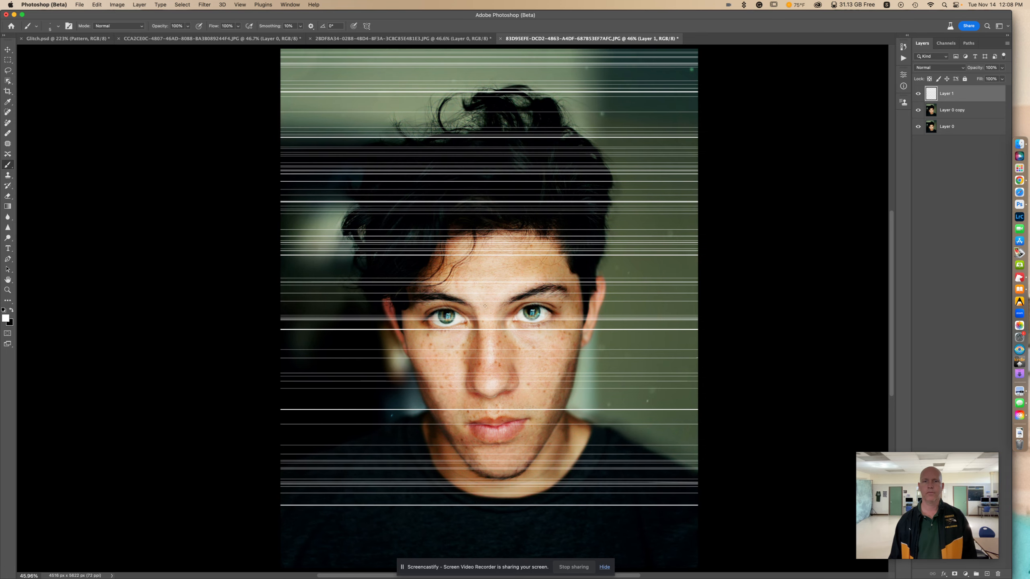
drag(716, 376, 246, 370)
key(super+z)
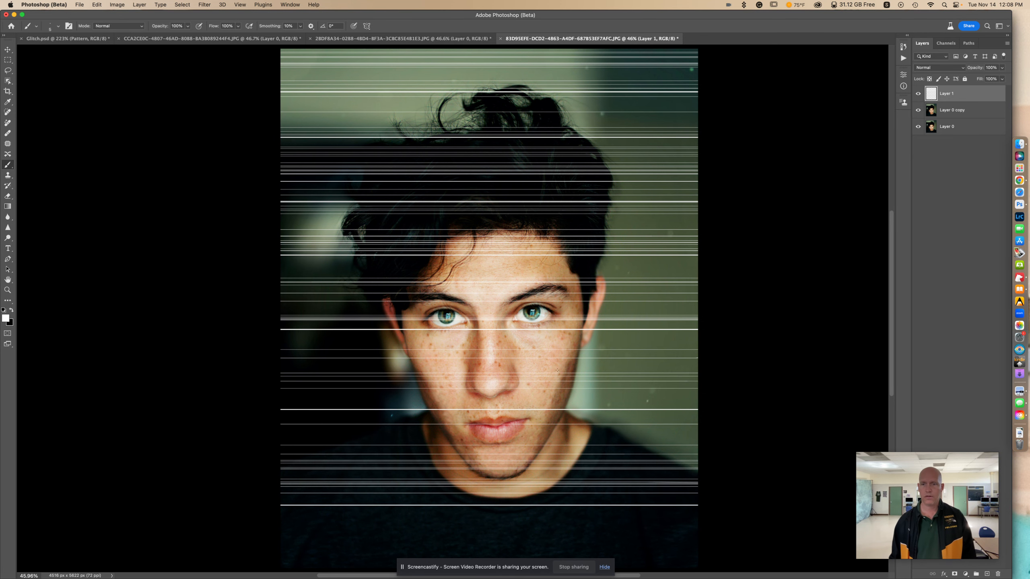
drag(717, 376, 264, 377)
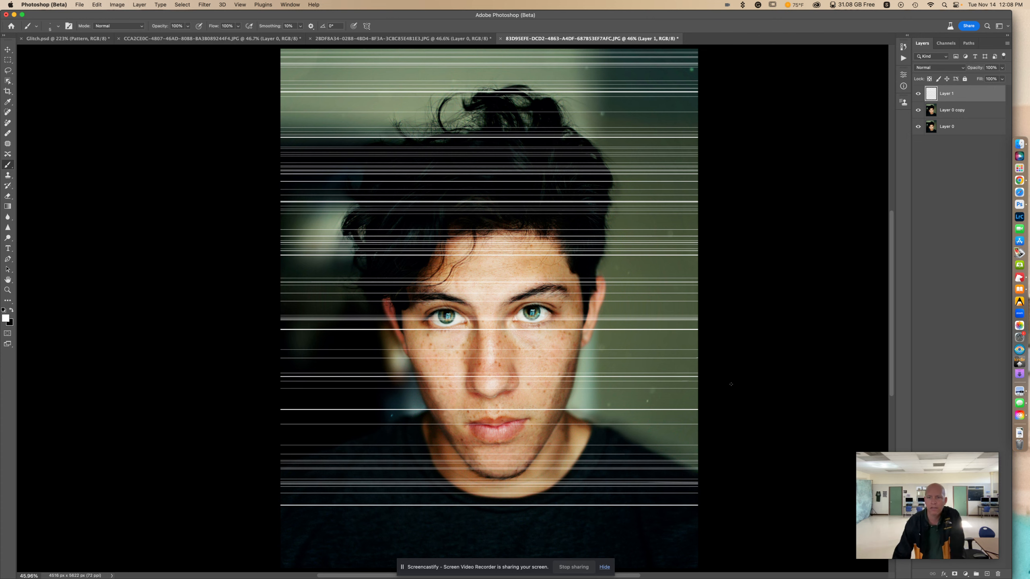
Add 5 px horizontal lines across the mouth, chin and neck, plus a few more across the nose and cheeks
mouse_move(711, 420)
mouse_down()
mouse_move(252, 419)
mouse_move(264, 439)
mouse_move(664, 479)
mouse_move(842, 480)
mouse_up()
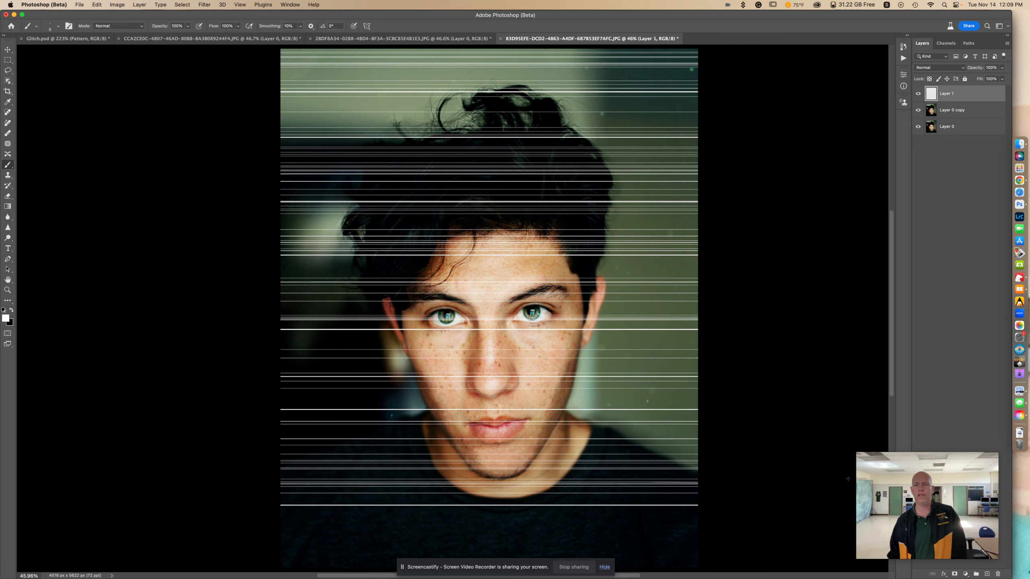
mouse_move(622, 443)
mouse_down()
mouse_move(228, 456)
mouse_move(706, 467)
mouse_move(272, 468)
mouse_move(734, 494)
mouse_move(246, 466)
mouse_up()
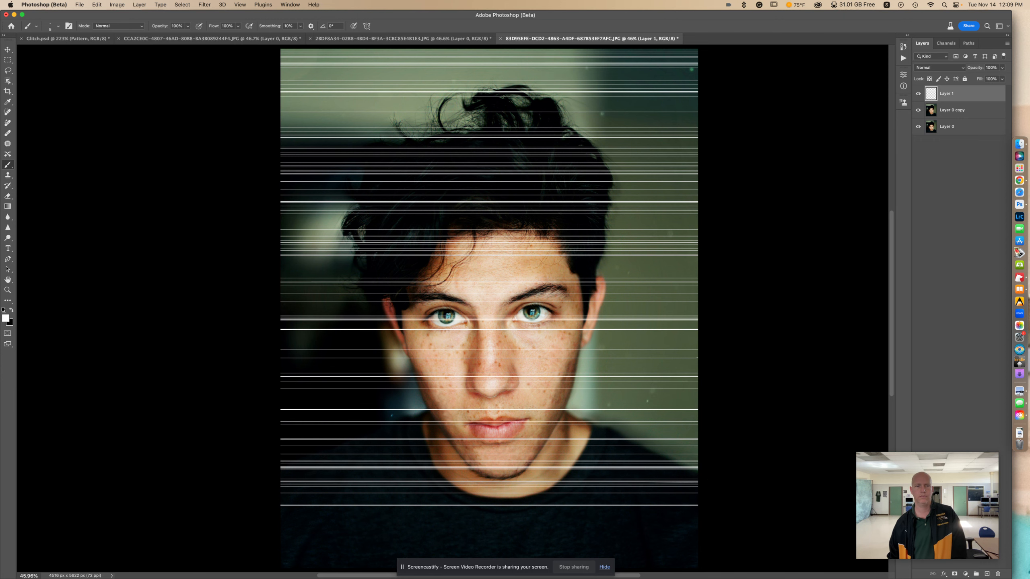
mouse_move(706, 381)
mouse_down()
mouse_move(144, 378)
mouse_move(755, 387)
mouse_move(724, 371)
mouse_move(722, 353)
mouse_move(135, 342)
mouse_up()
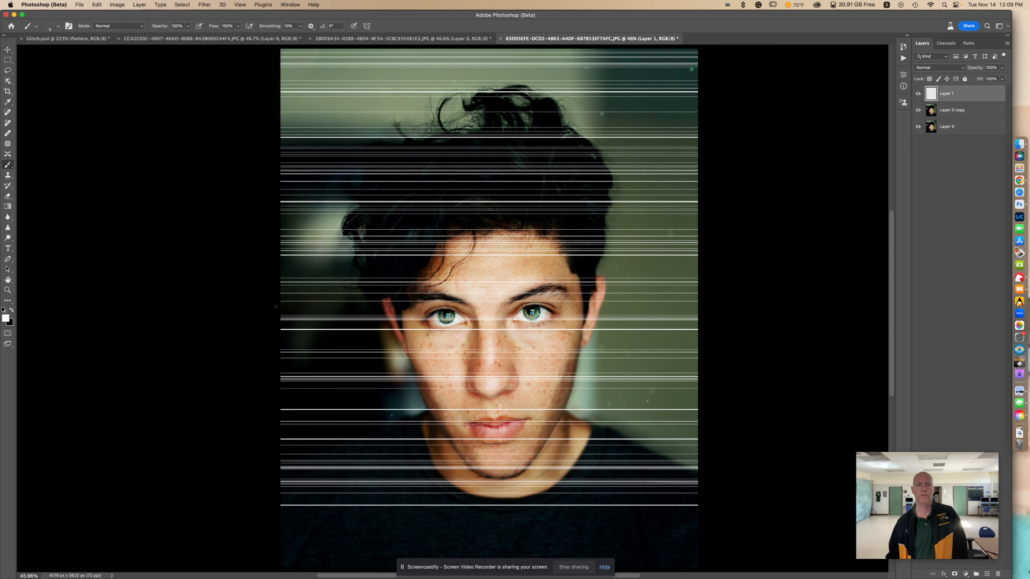
Paint more 5 px horizontal lines across the hairline, forehead and upper hair
mouse_move(267, 237)
mouse_down()
mouse_move(649, 237)
mouse_move(754, 260)
mouse_up()
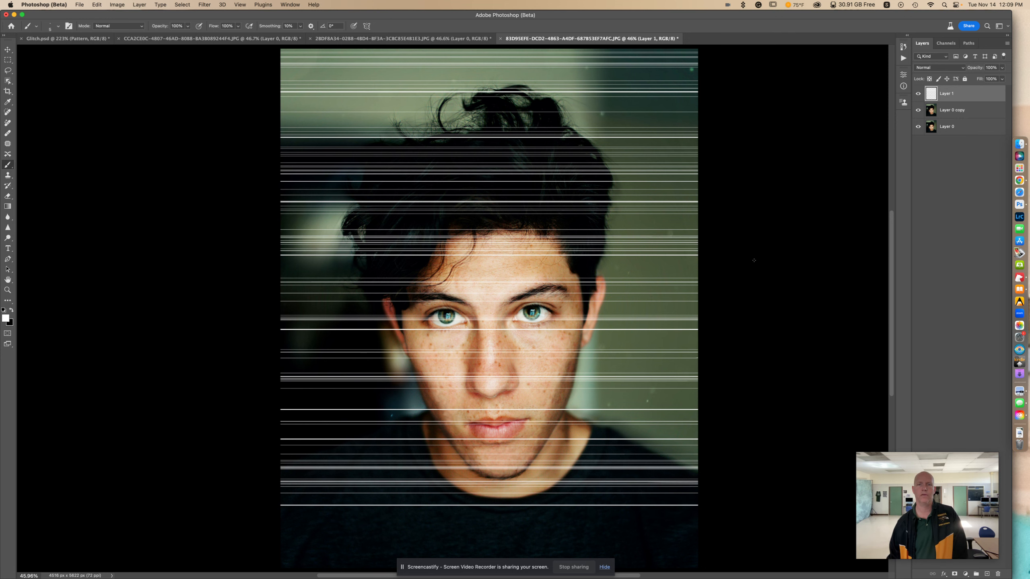
mouse_move(717, 289)
mouse_down()
mouse_move(244, 289)
mouse_move(709, 267)
mouse_up()
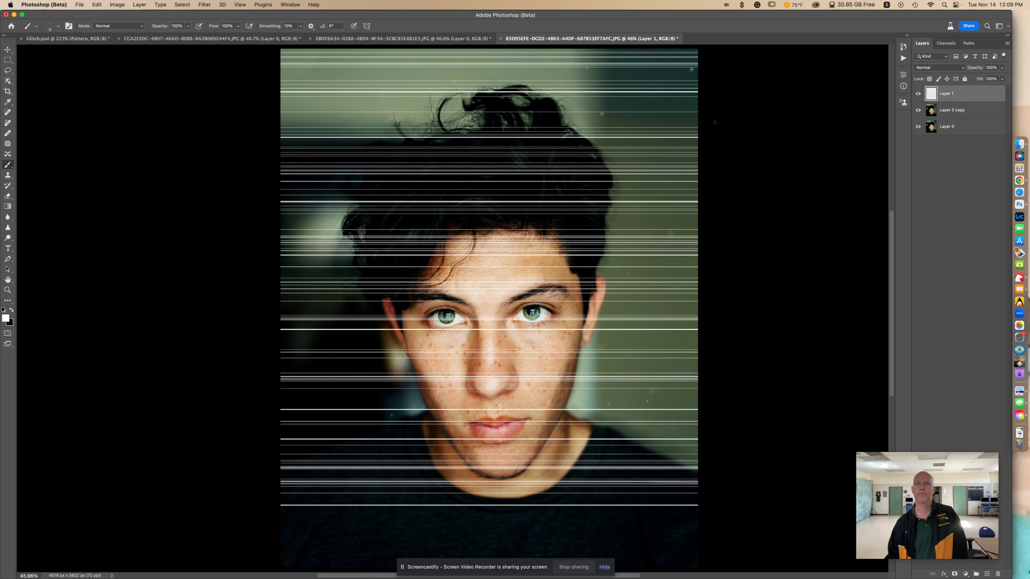
mouse_move(703, 151)
mouse_down()
mouse_move(206, 149)
mouse_move(781, 151)
mouse_up()
drag(715, 158, 233, 156)
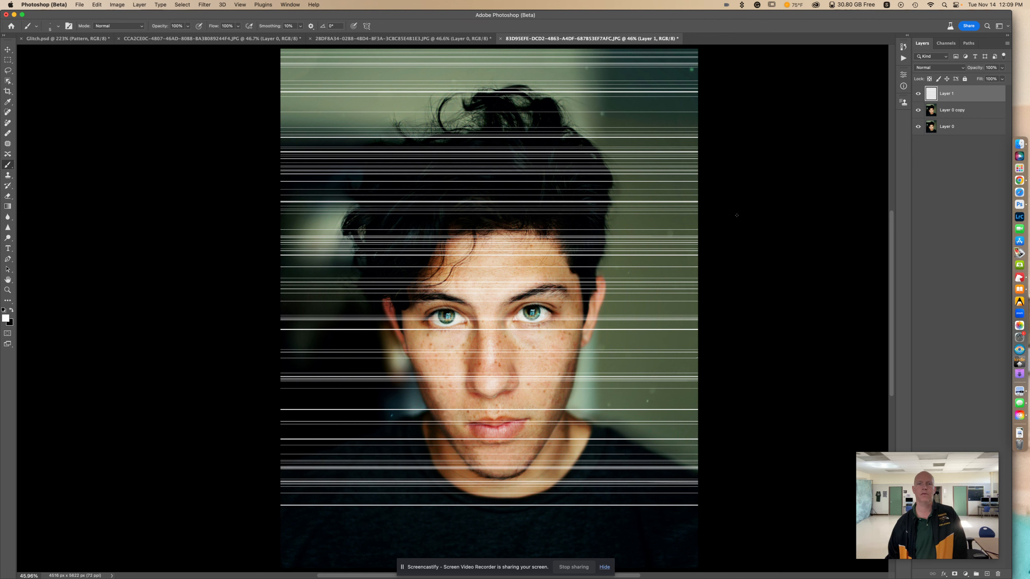
drag(711, 254, 244, 253)
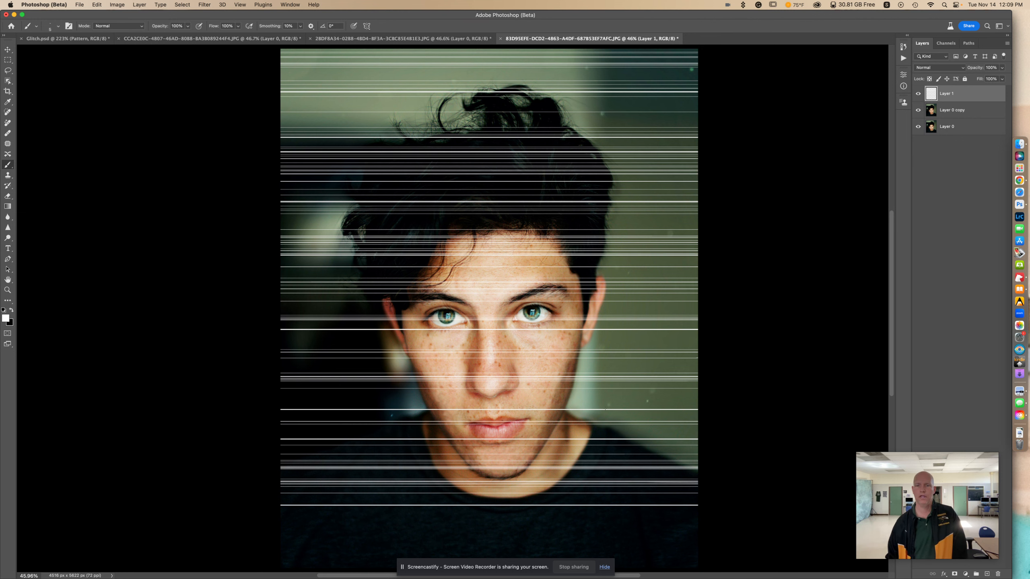
Paint more 5 px horizontal lines across the chin and neck, undoing the first stroke
drag(716, 462, 244, 465)
key(ctrl+z)
drag(716, 463, 243, 464)
drag(735, 472, 243, 471)
scroll(373, 325, up, 2)
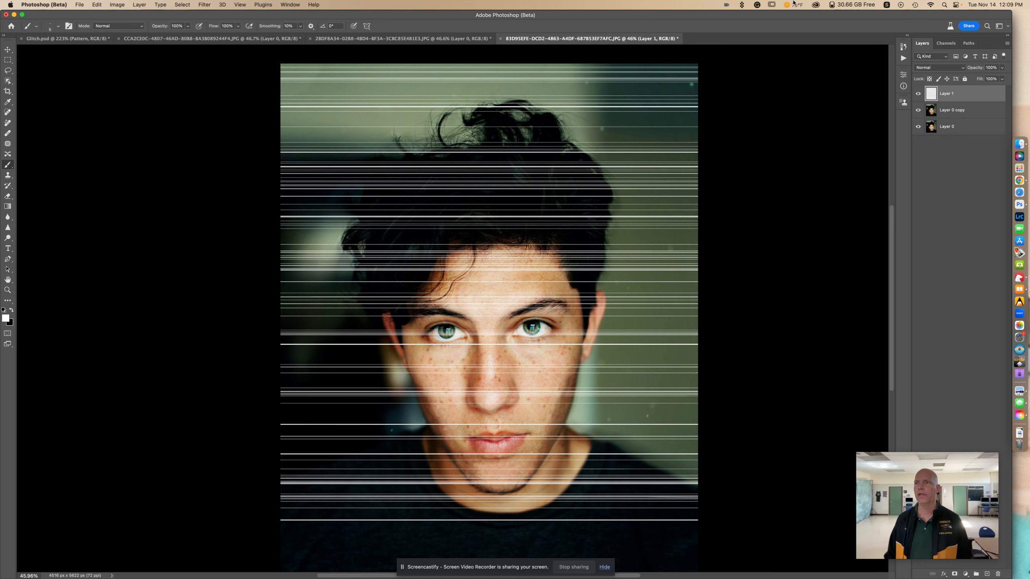
Rotate Layer 1 with the white lines to exactly 90 degrees so the lines run vertically
click(9, 51)
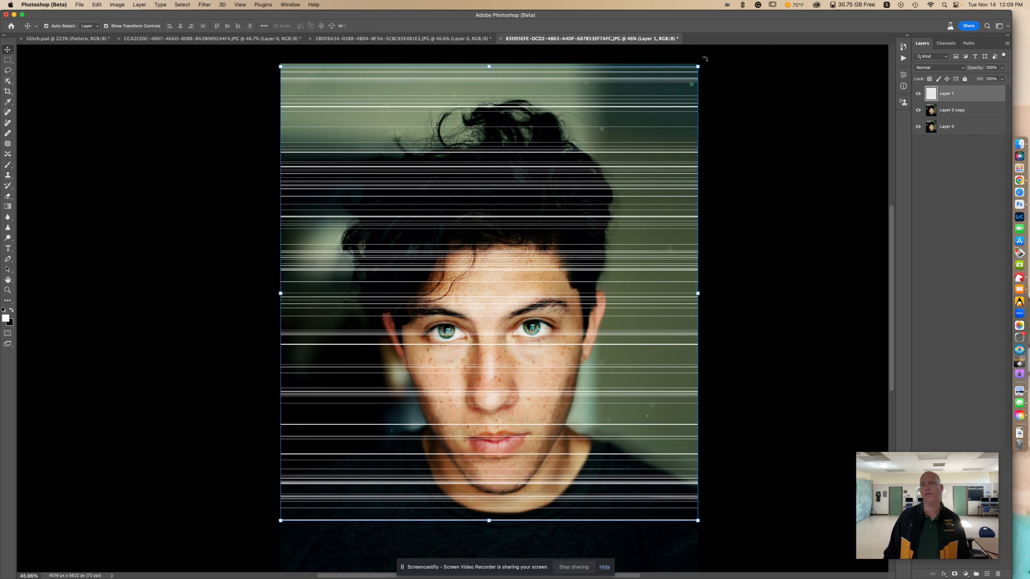
drag(705, 59, 691, 482)
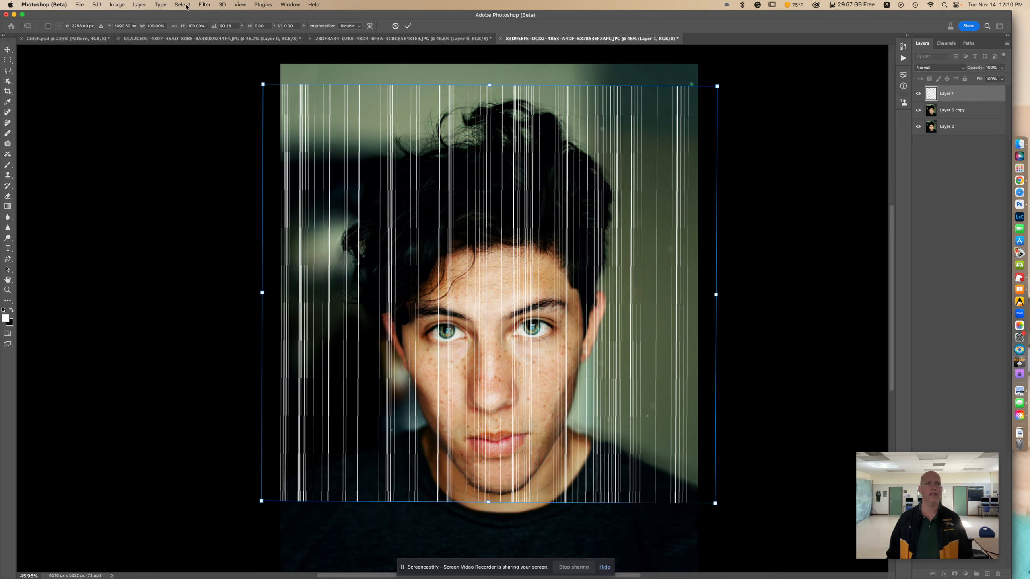
click(234, 26)
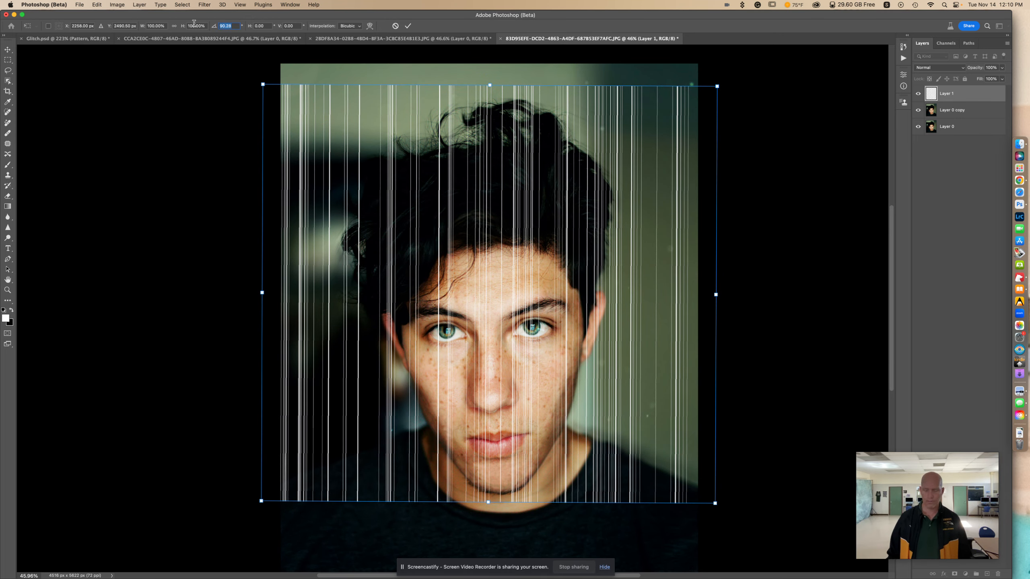
text(90)
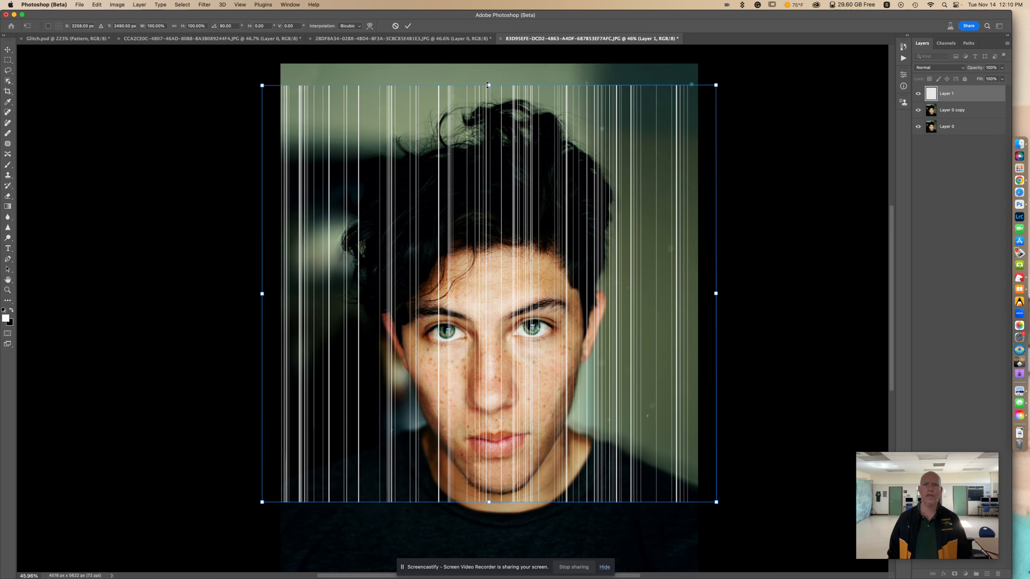
Stretch the vertical lines to span the photo's full height and narrow their overall width slightly
drag(489, 85, 489, 64)
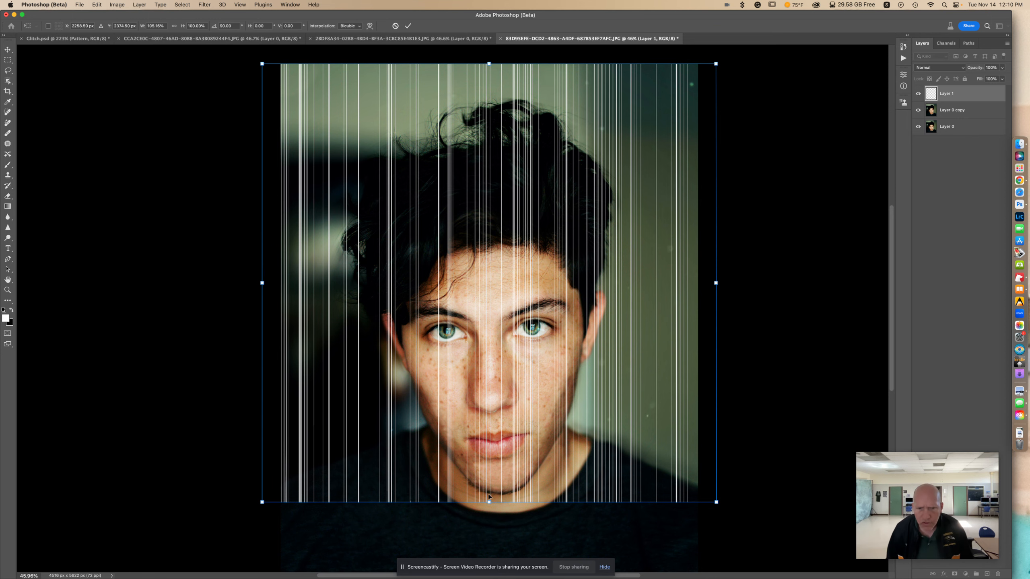
drag(488, 502, 500, 539)
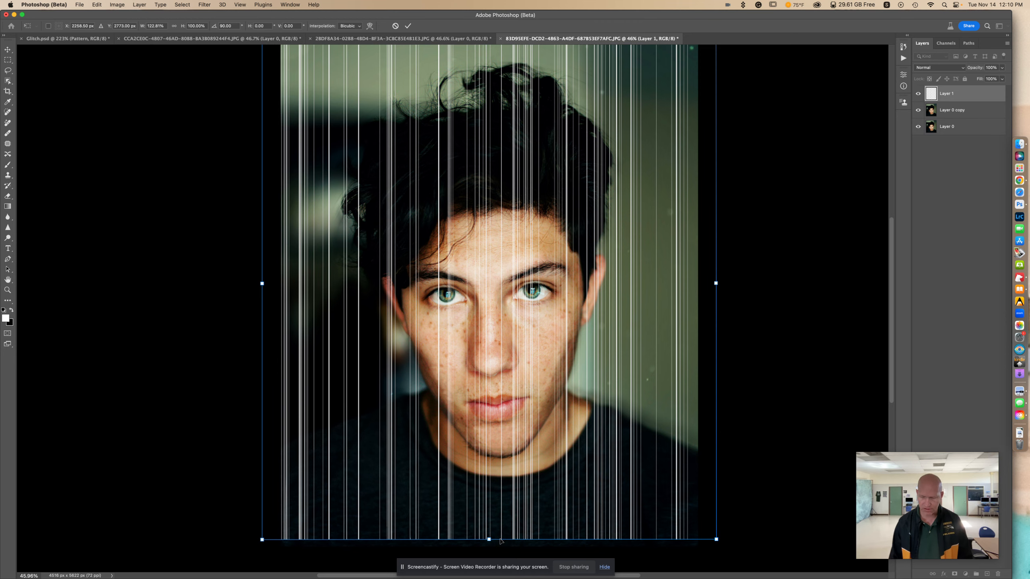
key(super+0)
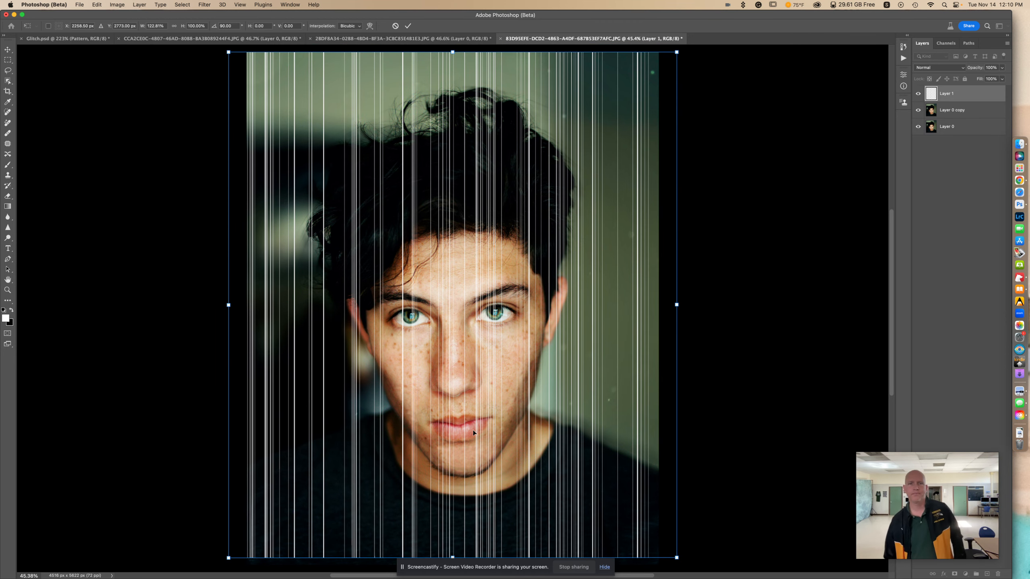
mouse_move(676, 304)
mouse_down()
mouse_move(658, 304)
mouse_move(672, 304)
mouse_up()
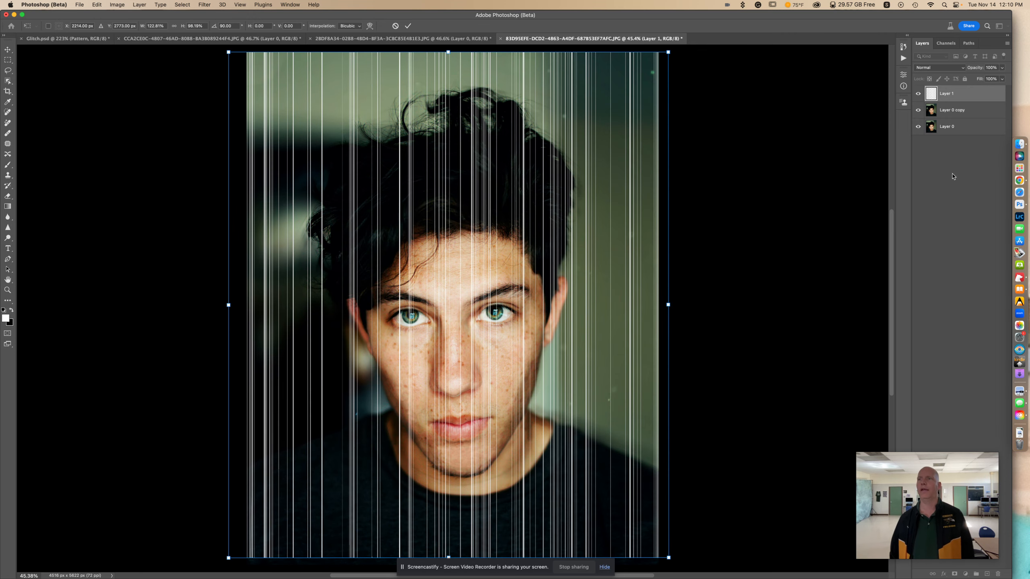
Try shifting the Layer 0 copy portrait slightly left, and return it to its original position
click(955, 111)
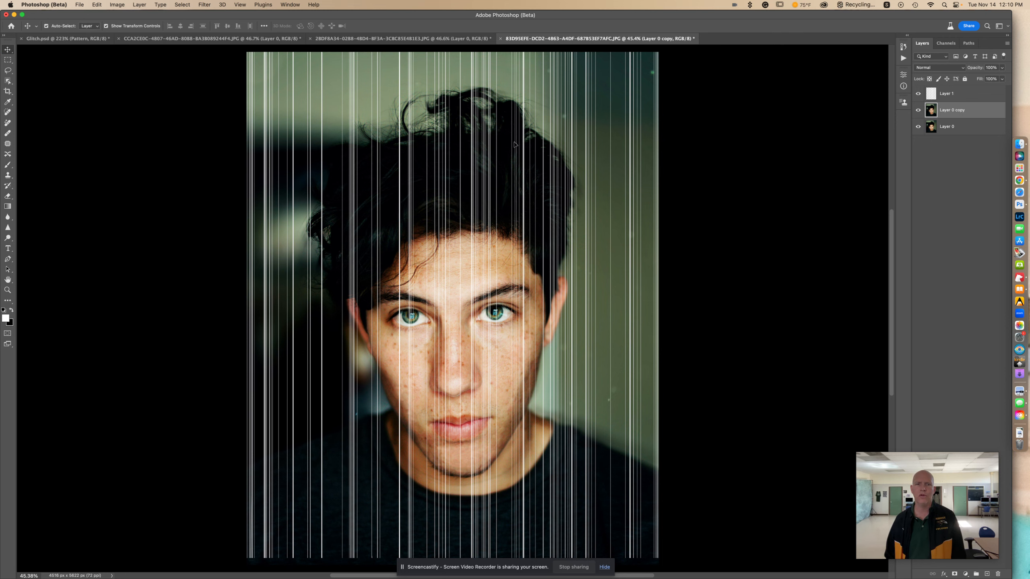
drag(513, 145, 506, 144)
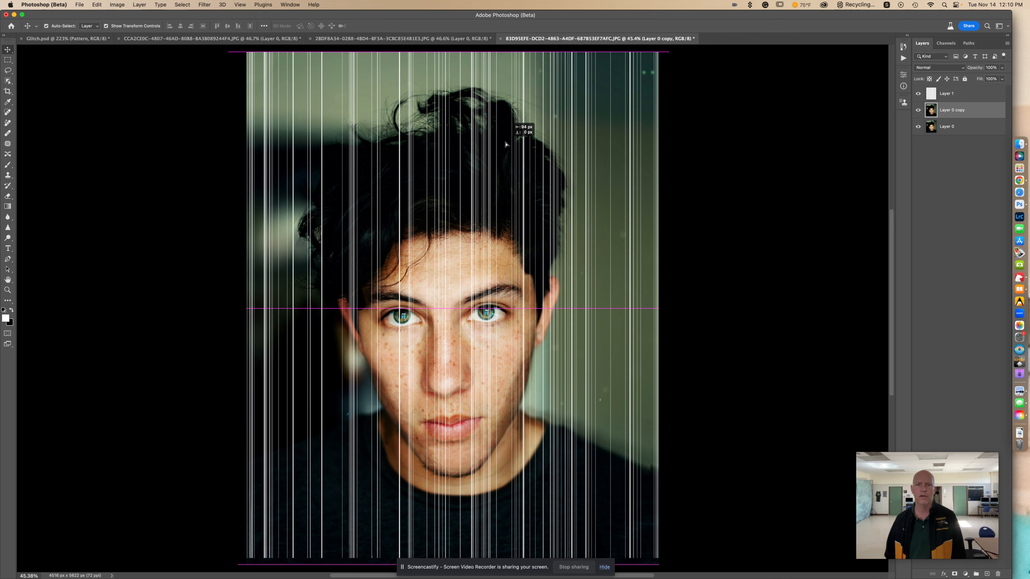
mouse_move(506, 144)
mouse_down()
mouse_move(531, 145)
mouse_move(516, 144)
mouse_up()
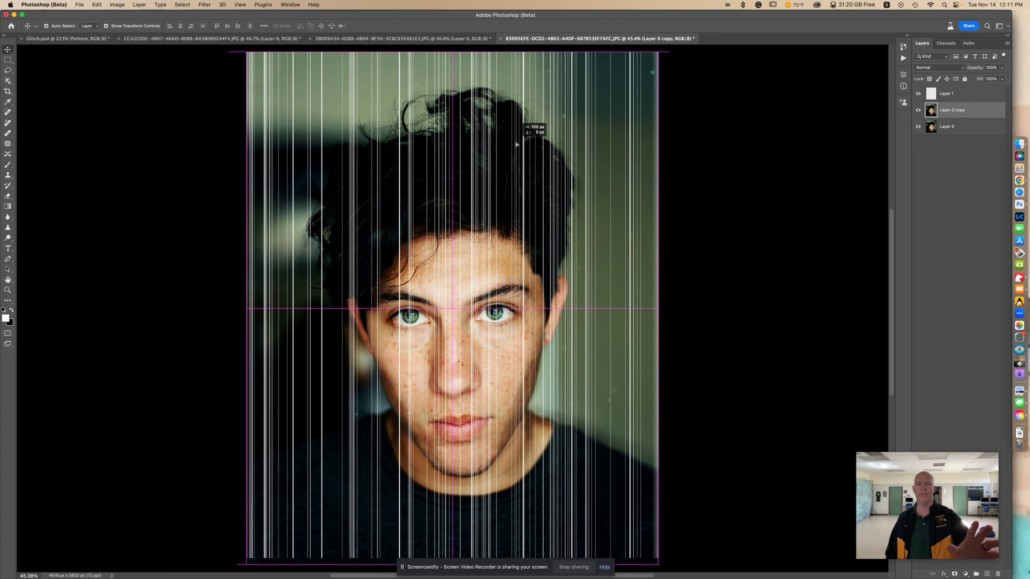
drag(516, 144, 517, 144)
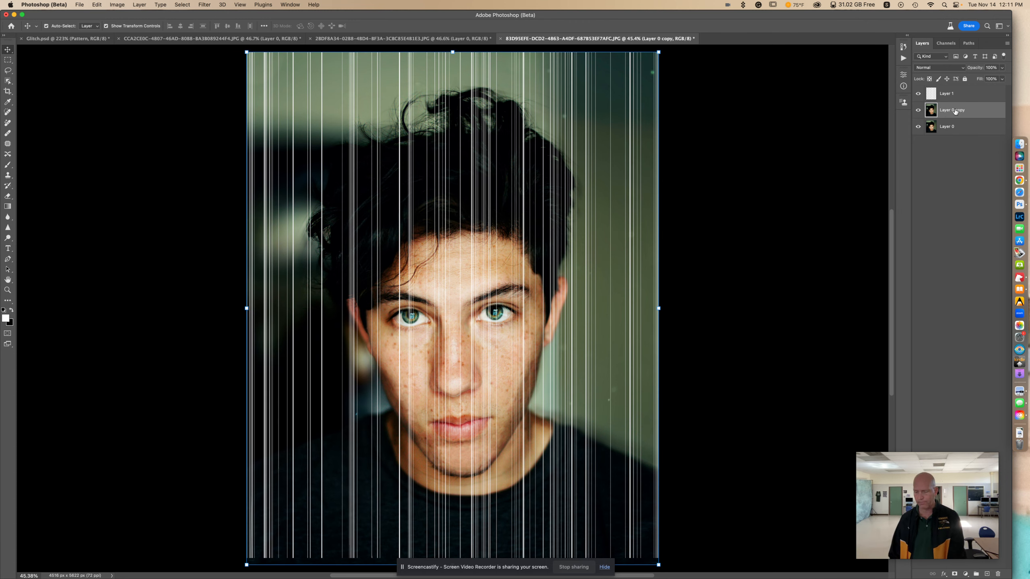
Nudge the Layer 0 copy portrait slightly to the left of the original in small increments
key(Left)
key(Left)
key(Left)
key(Left)
key(Left)
key(Left)
key(Left)
key(Left)
key(Left)
key(Left)
key(Left)
key(Left)
key(Left)
key(Left)
key(Left)
key(Left)
key(Left)
key(Left)
key(Left)
key(Left)
key(Left)
key(Left)
key(Left)
key(Left)
key(Left)
key(Left)
key(Left)
key(Left)
key(Left)
key(Left)
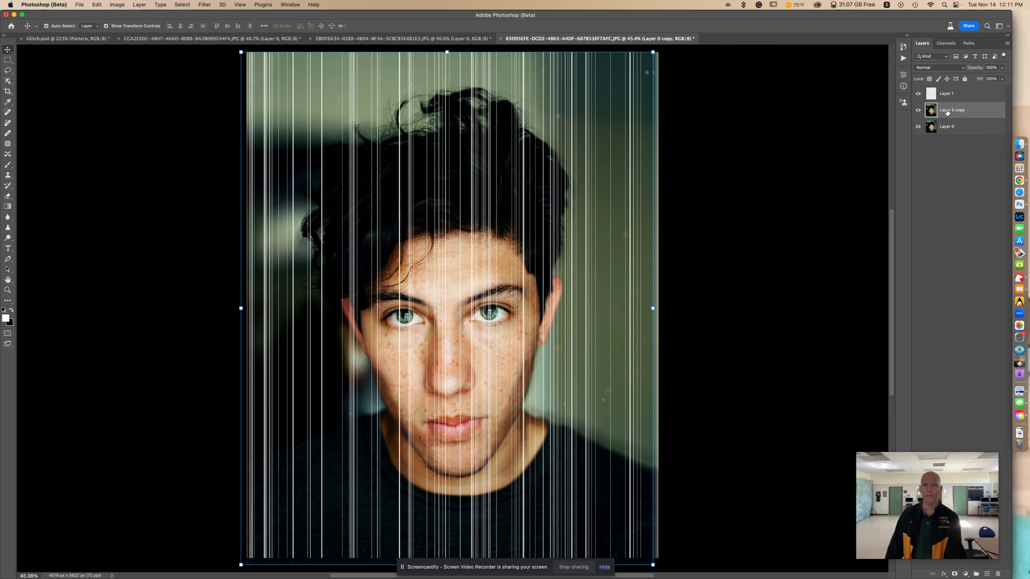
Move Layer 0 copy above Layer 1 and clip it to the white lines
drag(950, 113, 952, 95)
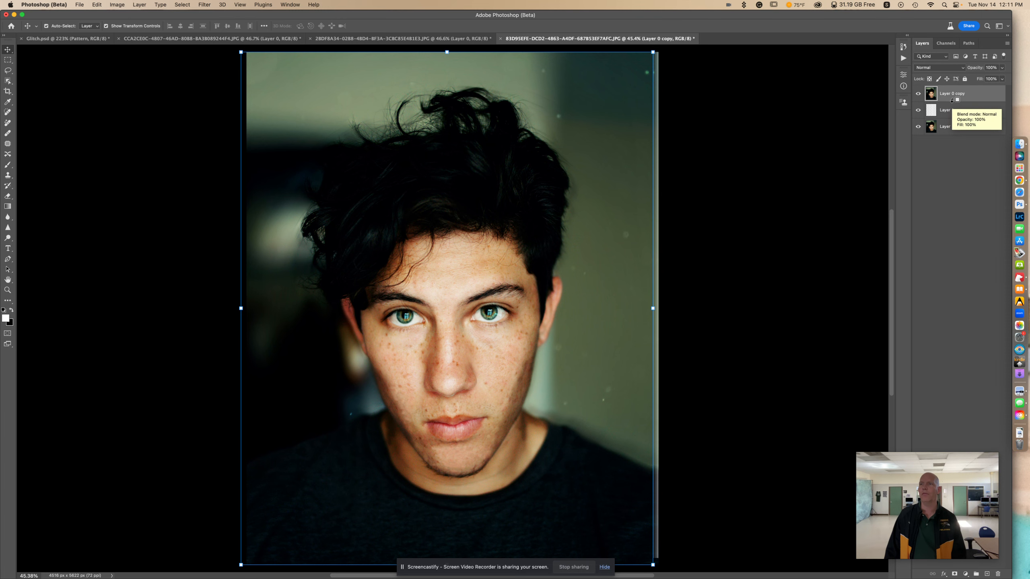
alt+click(951, 100)
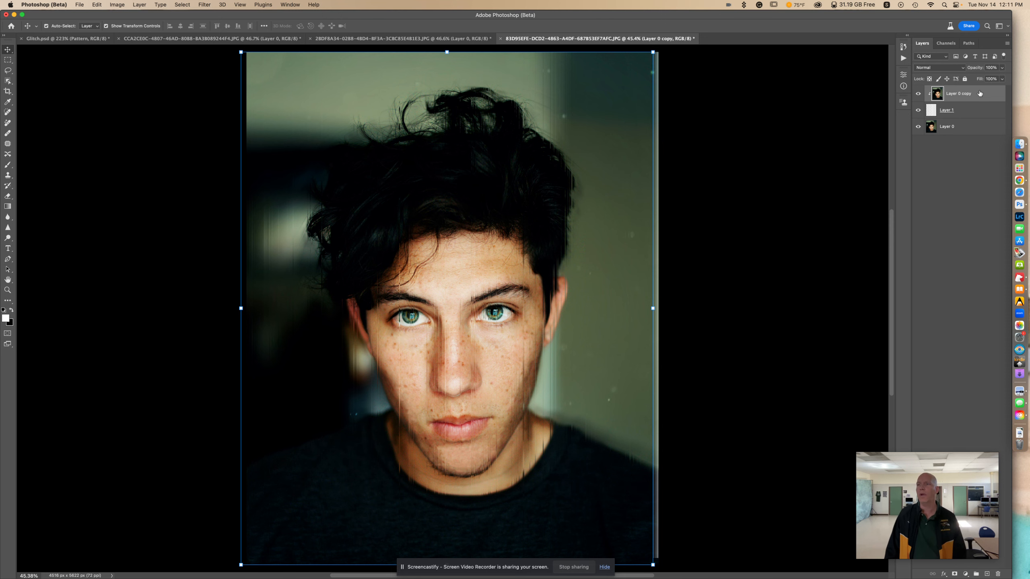
Release the clipping mask, realign Layer 0 copy with the original portrait, and put it back below Layer 1
alt+click(972, 99)
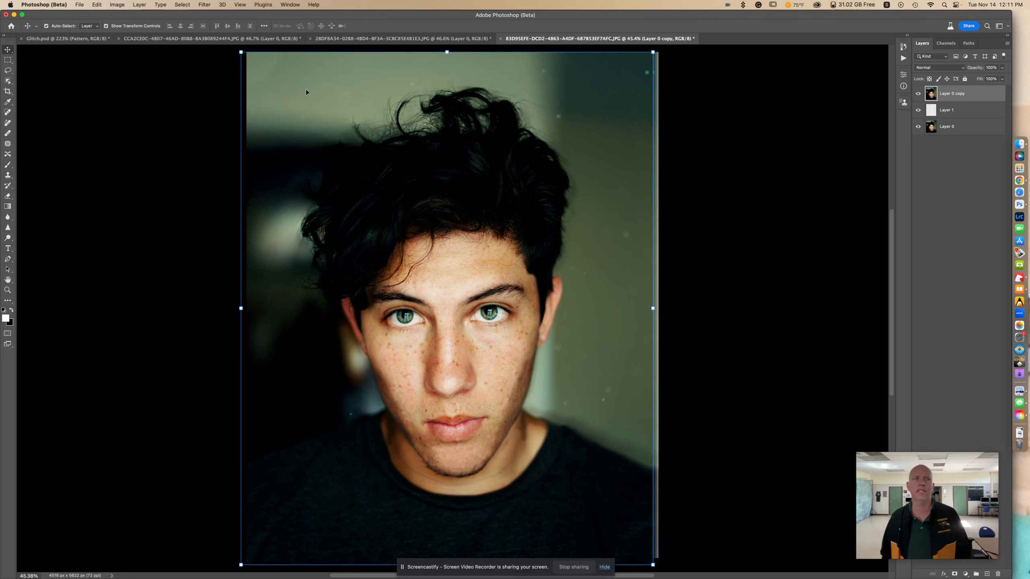
drag(343, 70, 350, 73)
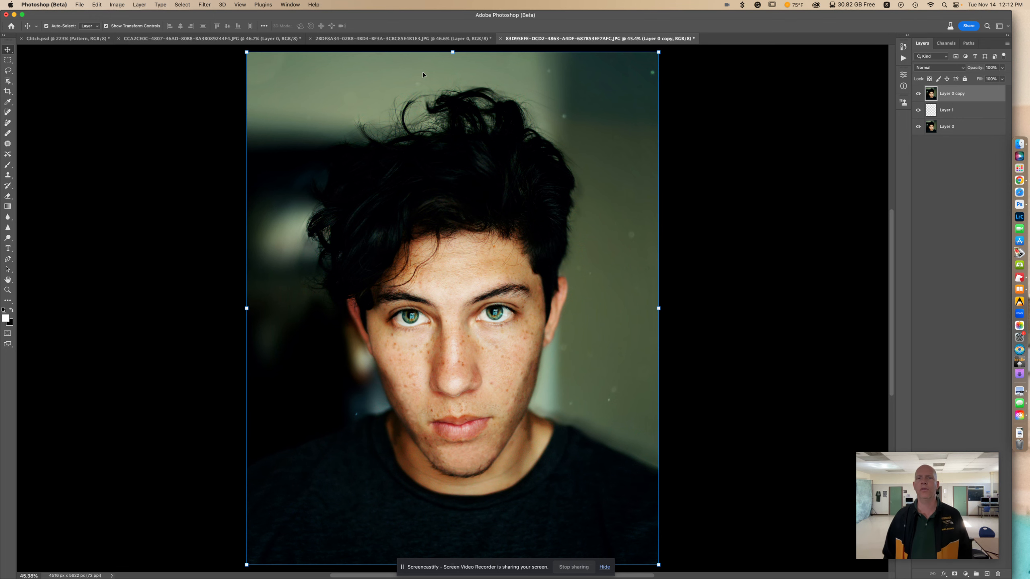
double_click(958, 111)
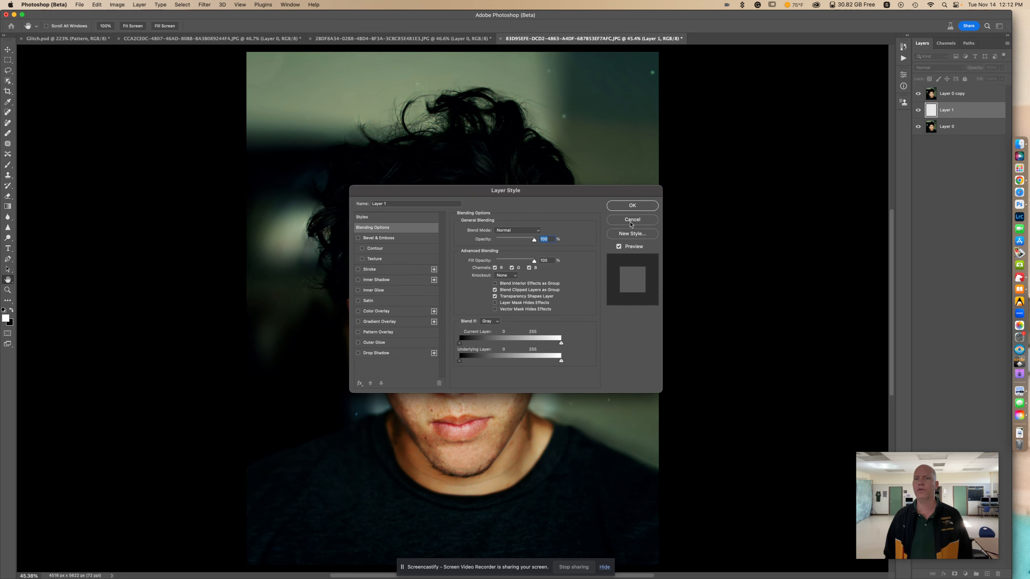
click(632, 220)
drag(966, 95, 966, 119)
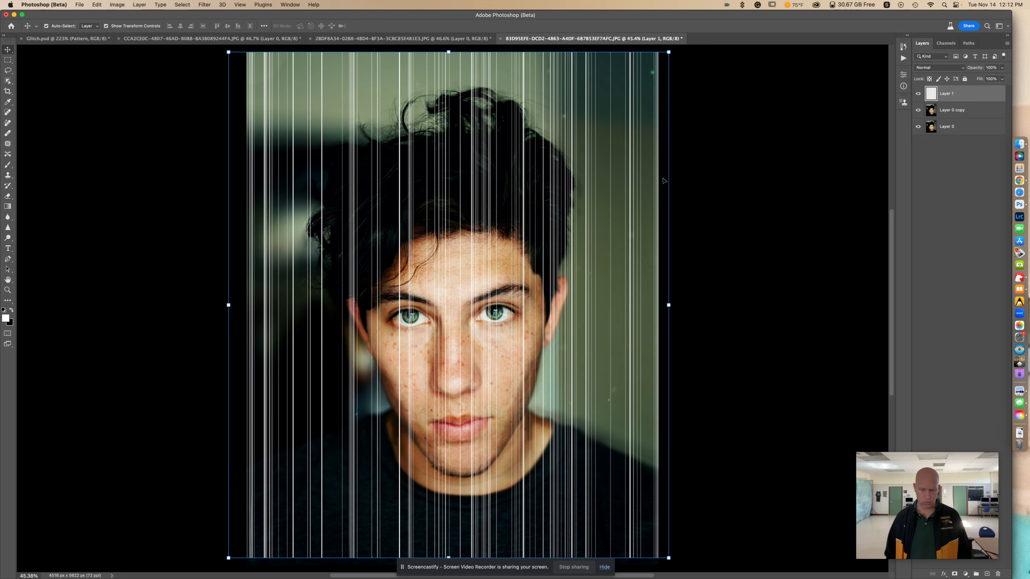
Paint extra 5 px vertical white lines on Layer 1 beside the nose and through the eye on the left
key(super+minus)
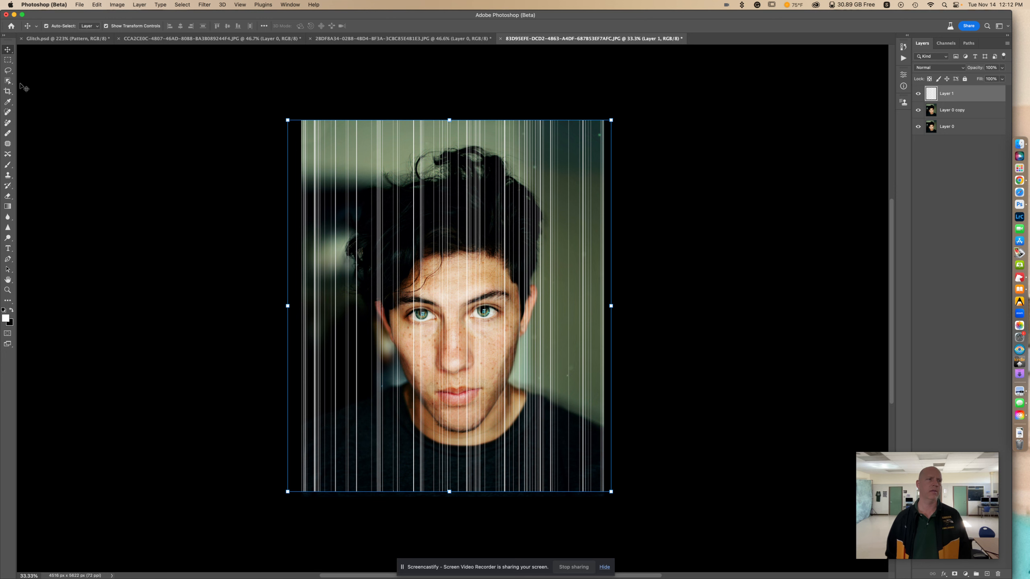
click(7, 165)
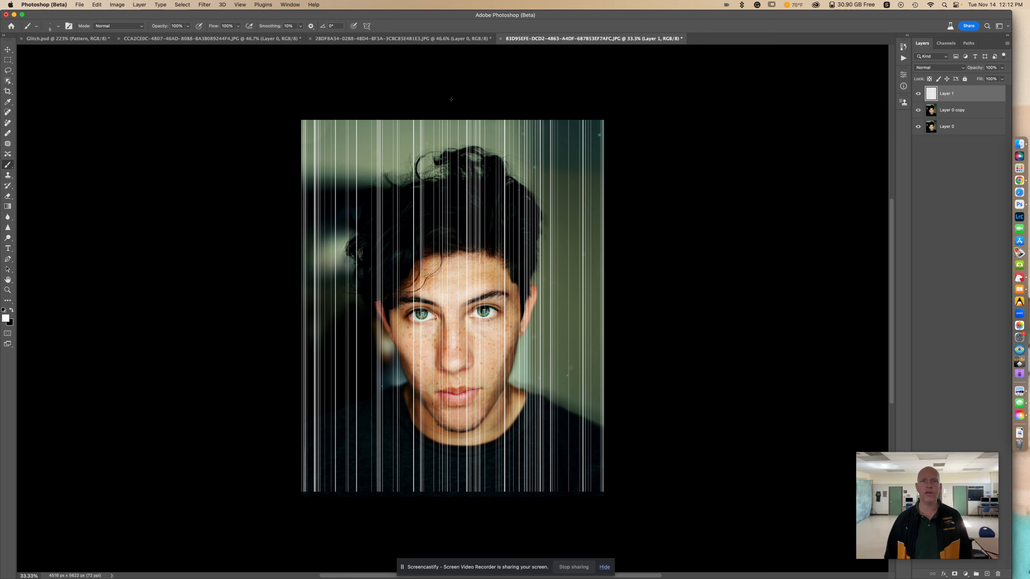
drag(473, 98, 474, 487)
scroll(478, 477, down, 2)
mouse_move(476, 451)
mouse_down()
mouse_move(476, 89)
mouse_move(471, 492)
mouse_up()
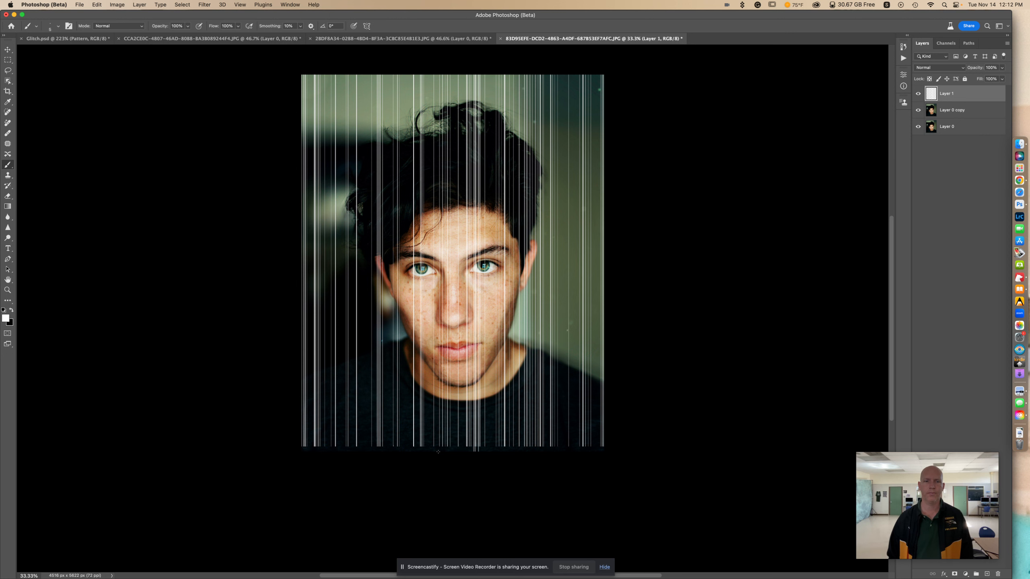
mouse_move(421, 450)
mouse_down()
mouse_move(429, 64)
mouse_move(422, 441)
mouse_up()
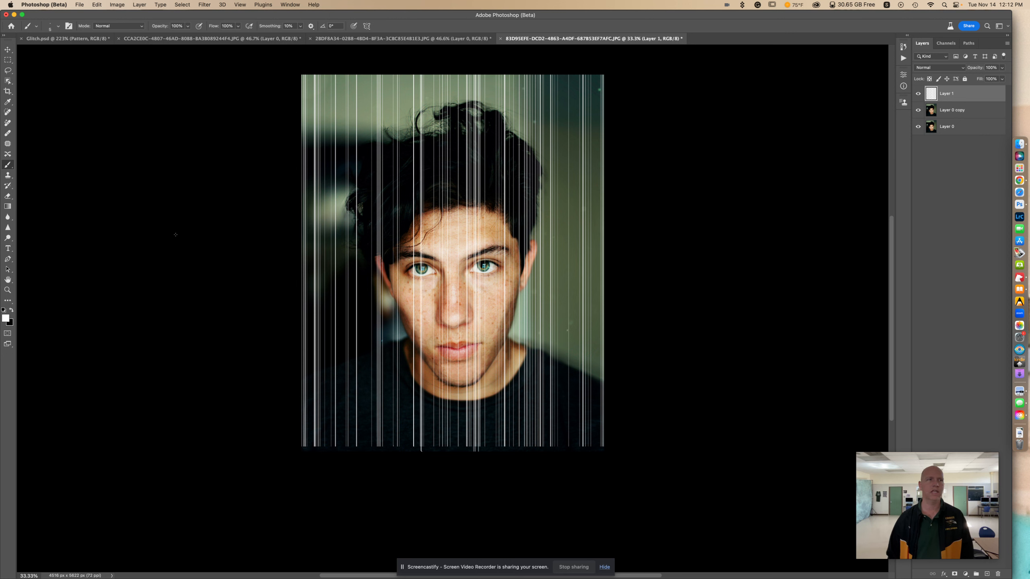
Set the brush size to 11 px and paint vertical lines through the right-hand eye and the left cheek
click(58, 26)
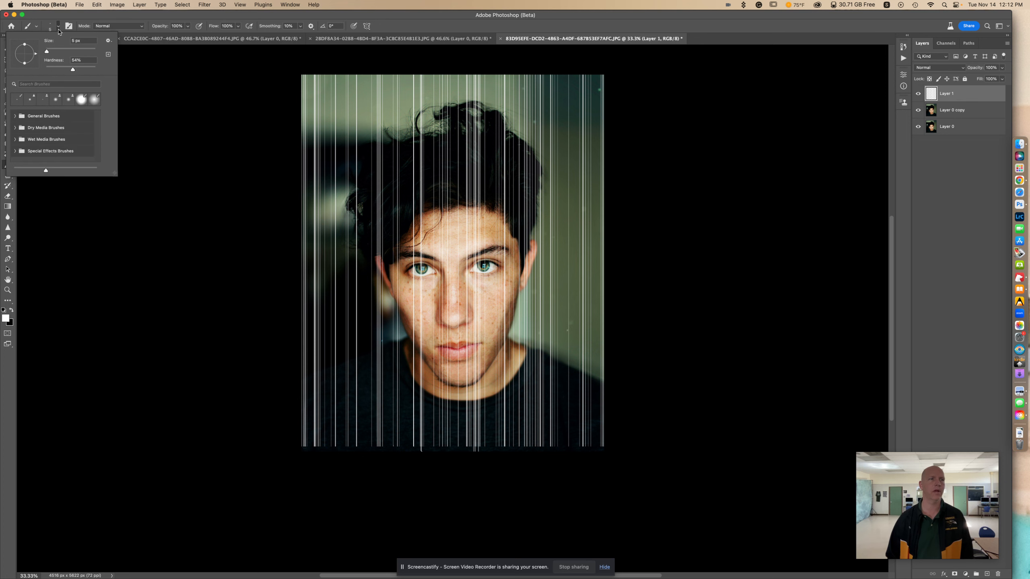
drag(47, 51, 48, 53)
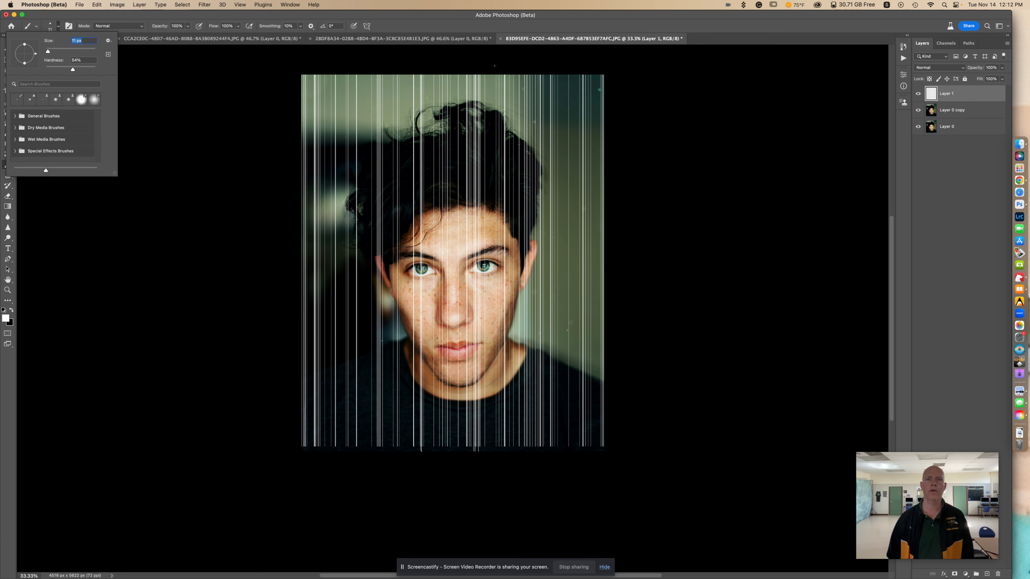
click(495, 65)
drag(495, 65, 495, 475)
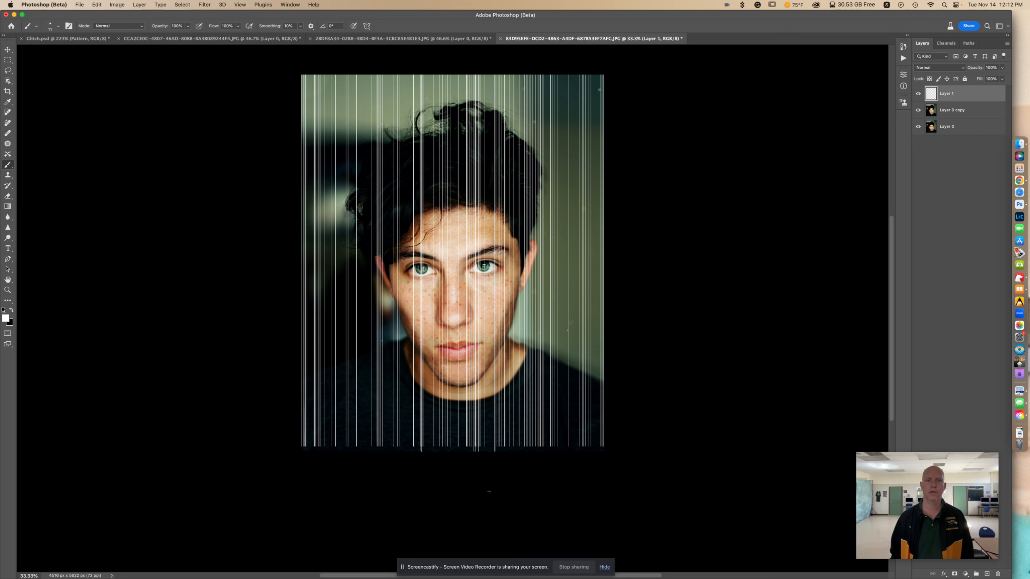
drag(397, 458, 398, 62)
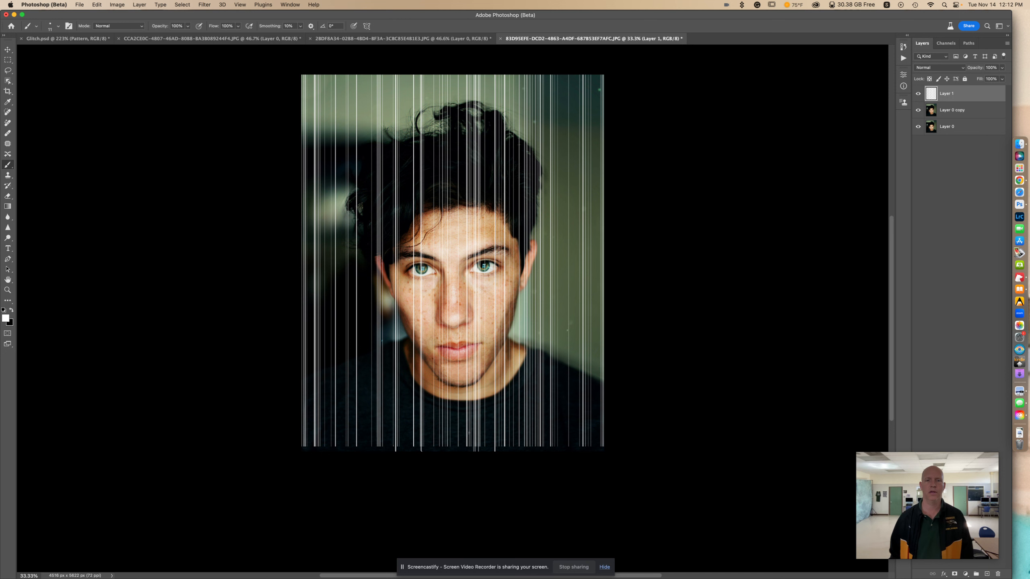
Paint more 11 px vertical lines beside the right-hand eye line, along the nose and near the left ear
drag(497, 474, 497, 63)
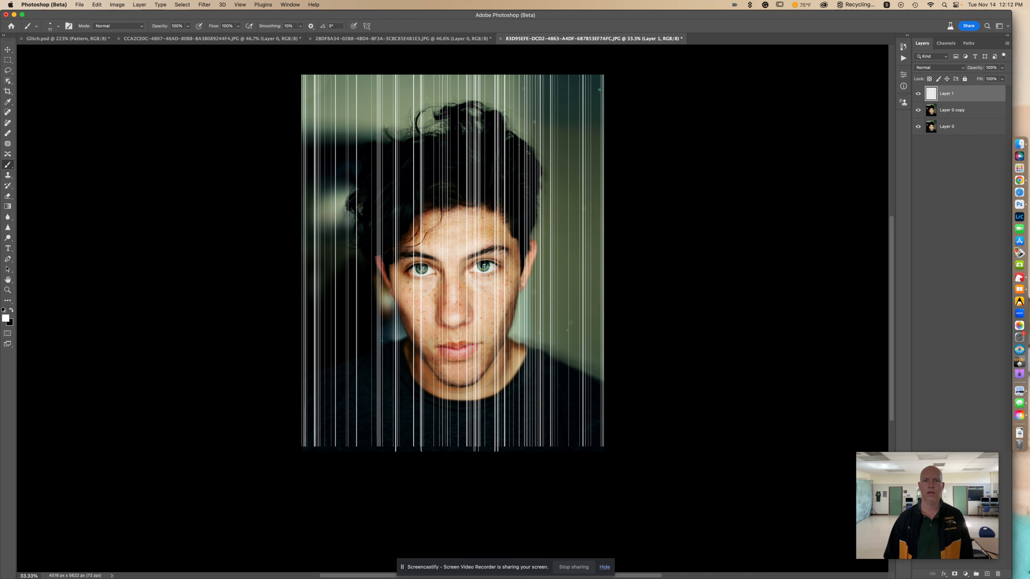
drag(441, 455, 440, 72)
scroll(441, 72, up, 1)
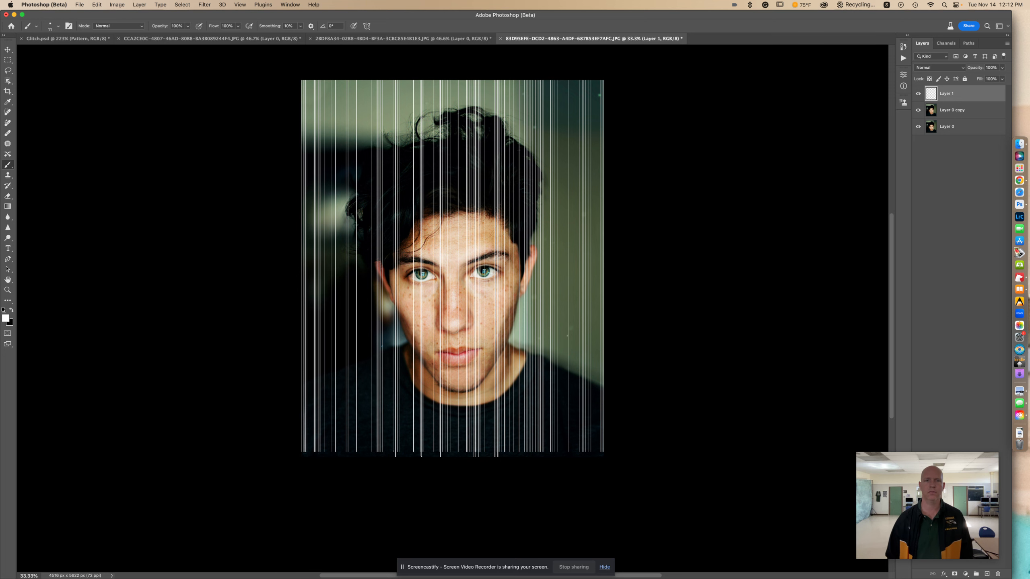
drag(442, 451, 442, 91)
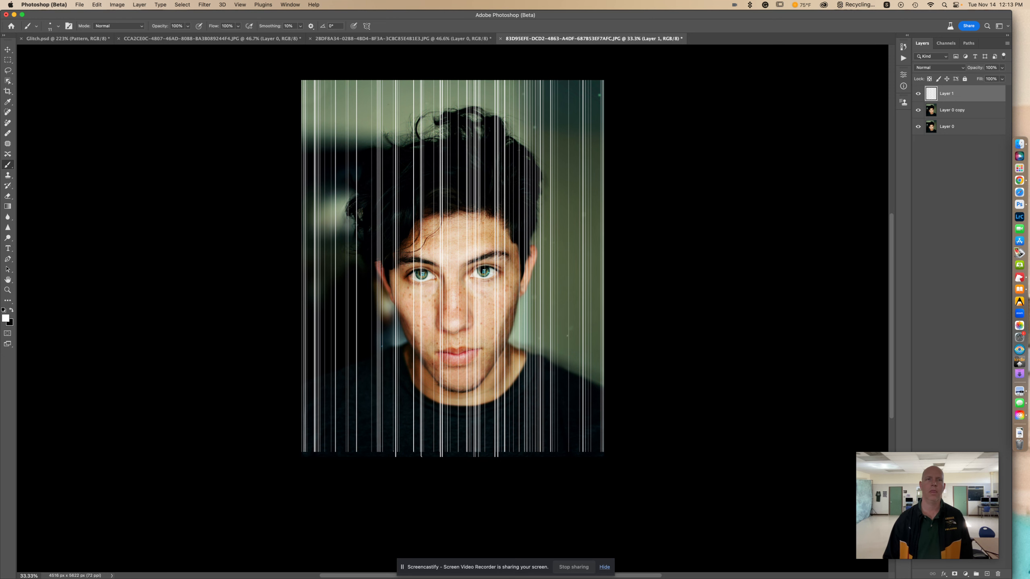
mouse_move(381, 75)
mouse_down()
mouse_move(363, 446)
mouse_move(351, 505)
mouse_move(380, 458)
mouse_move(395, 173)
mouse_move(379, 82)
mouse_up()
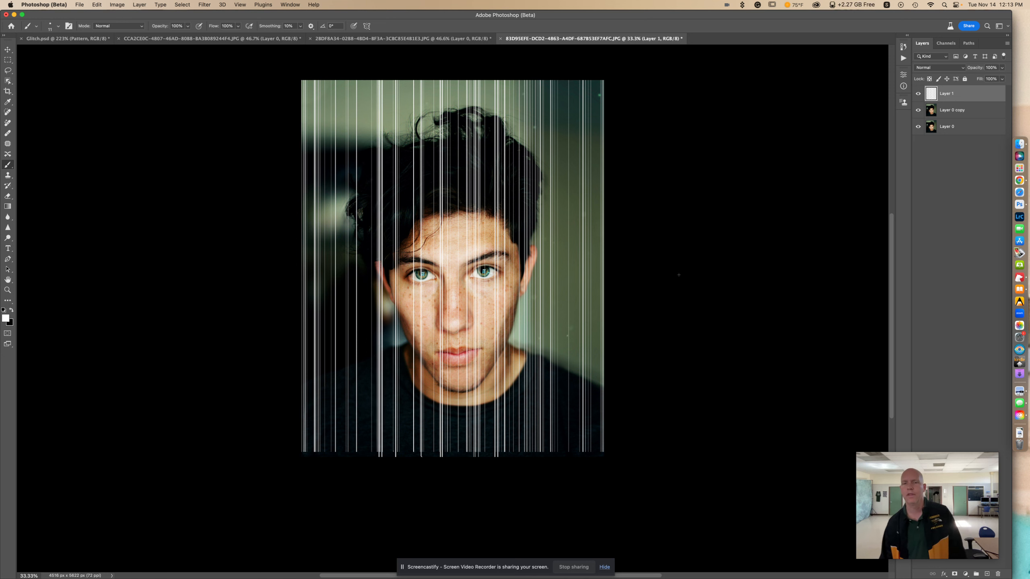
Hide Layer 1 and shift the Layer 0 copy portrait slightly to the left of the original
click(971, 115)
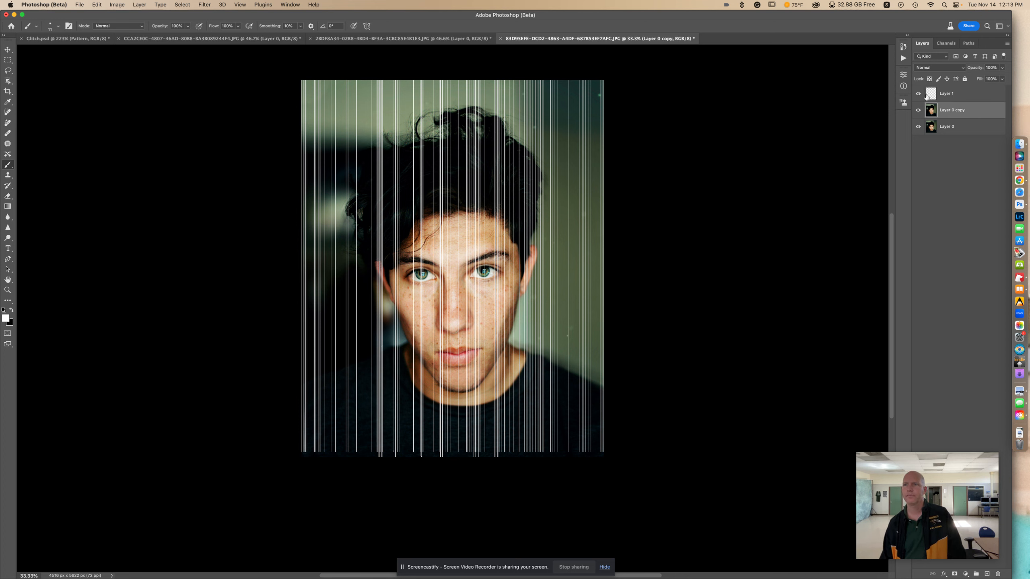
click(918, 94)
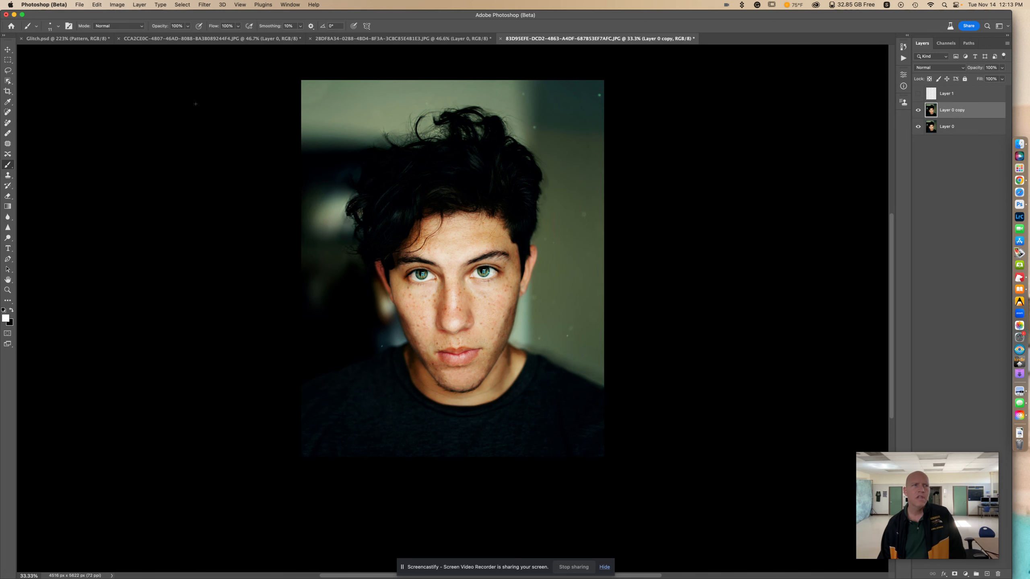
click(7, 49)
drag(382, 142, 389, 125)
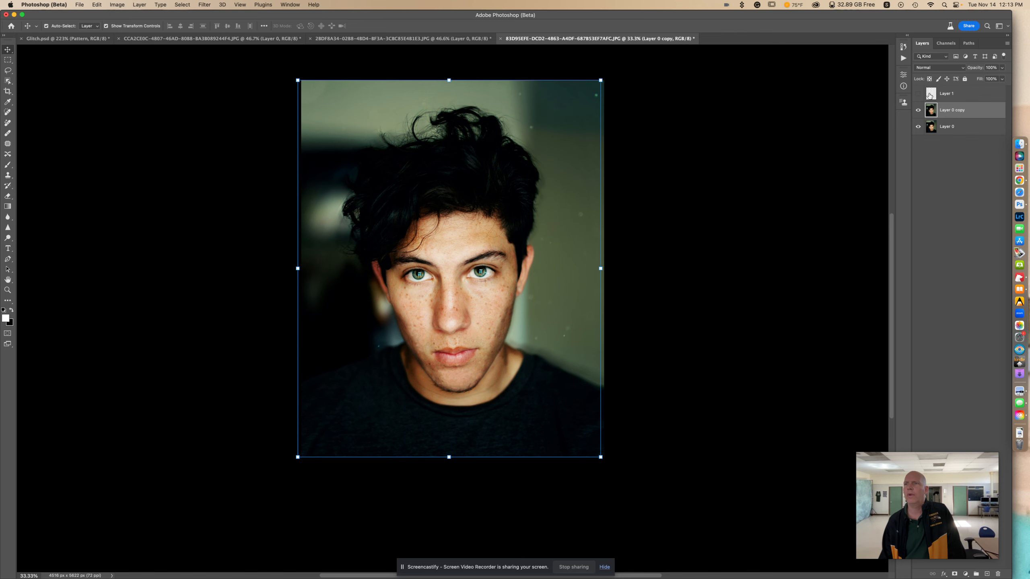
Show Layer 1 again and move it beneath Layer 0 copy
click(919, 93)
drag(954, 94, 951, 114)
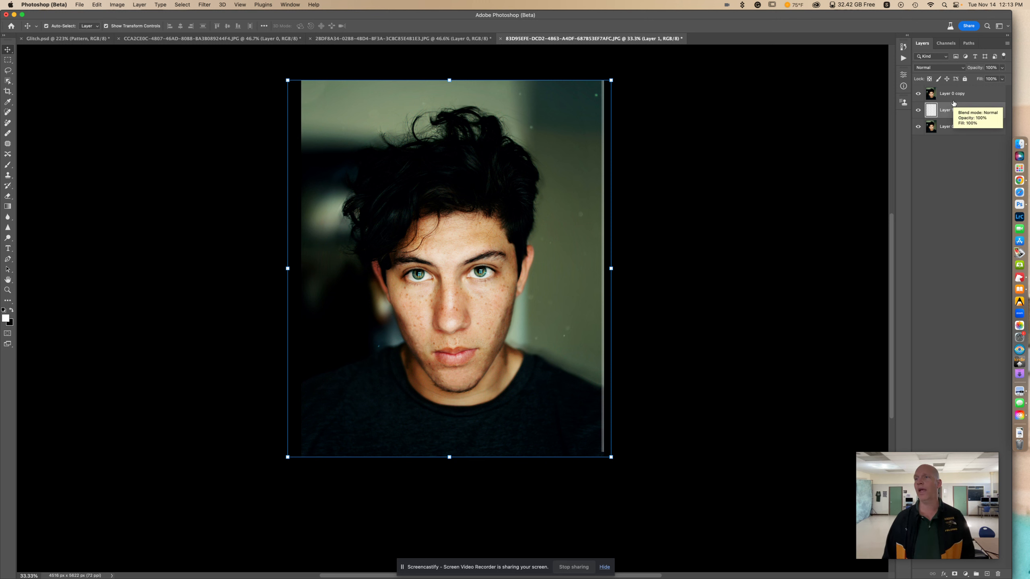
Clip Layer 0 copy to the vertical lines of Layer 1 to preview the glitch, and release the clipping mask
drag(957, 102, 956, 99)
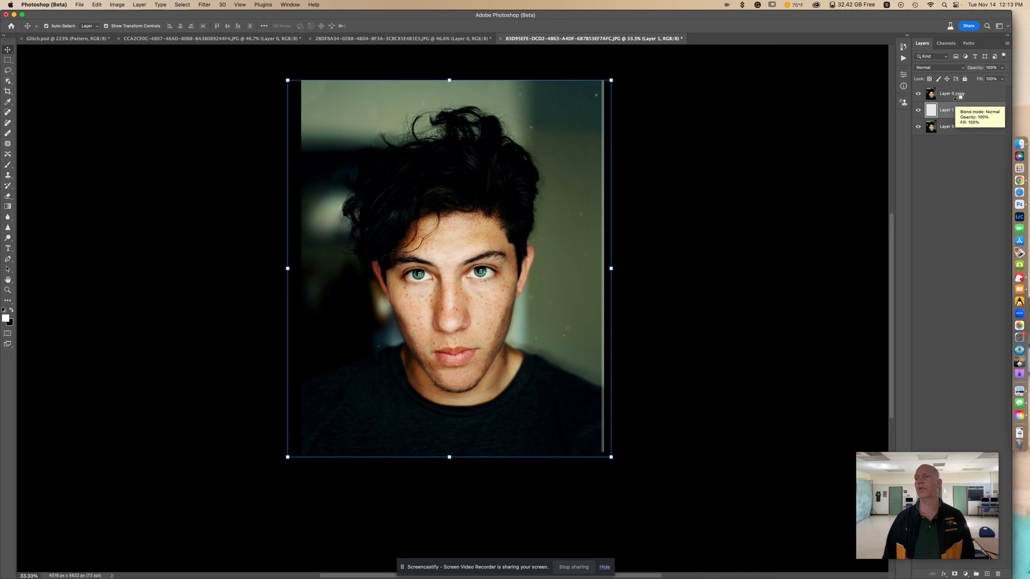
alt+click(956, 98)
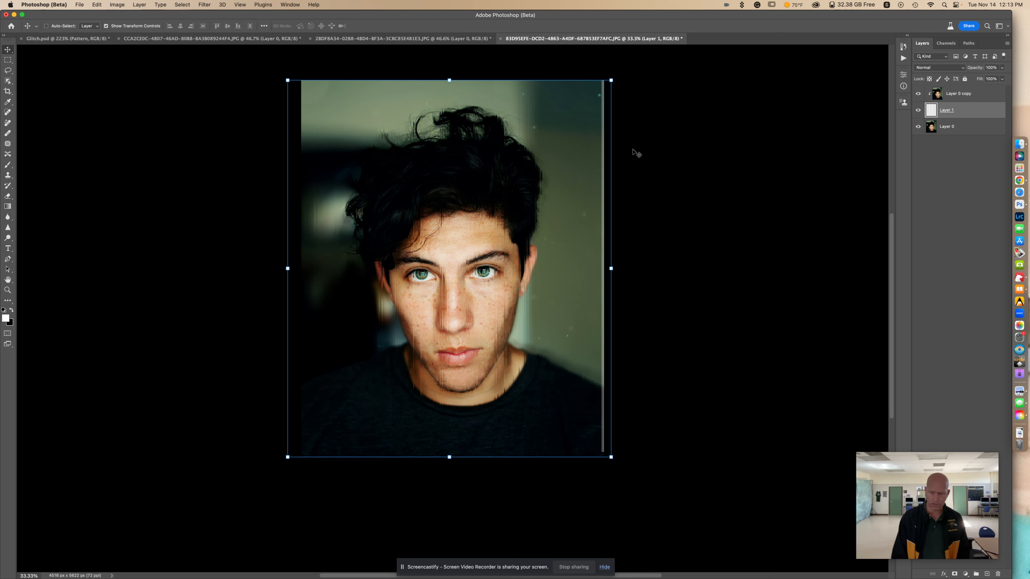
key(super+0)
click(732, 127)
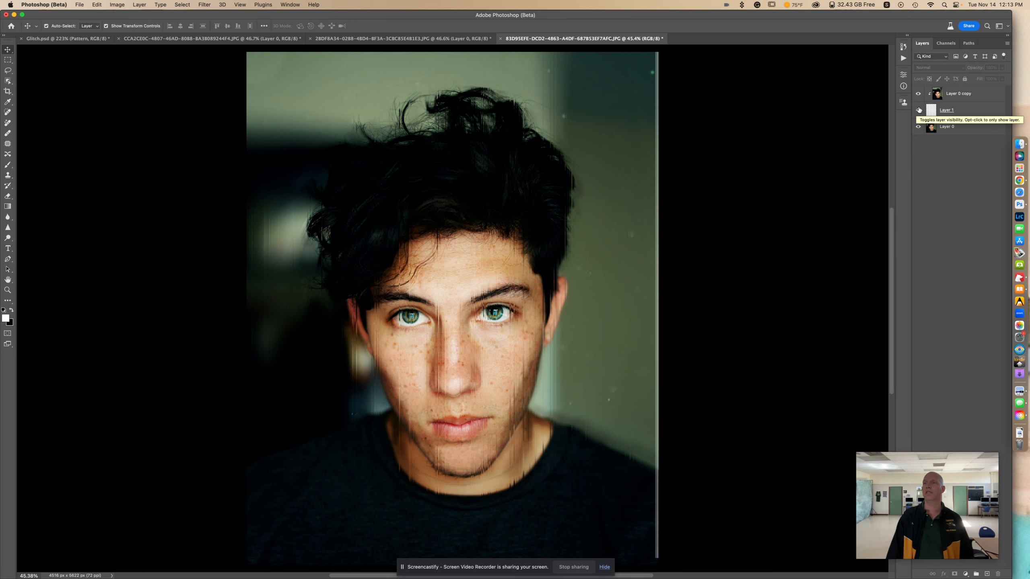
alt+click(954, 101)
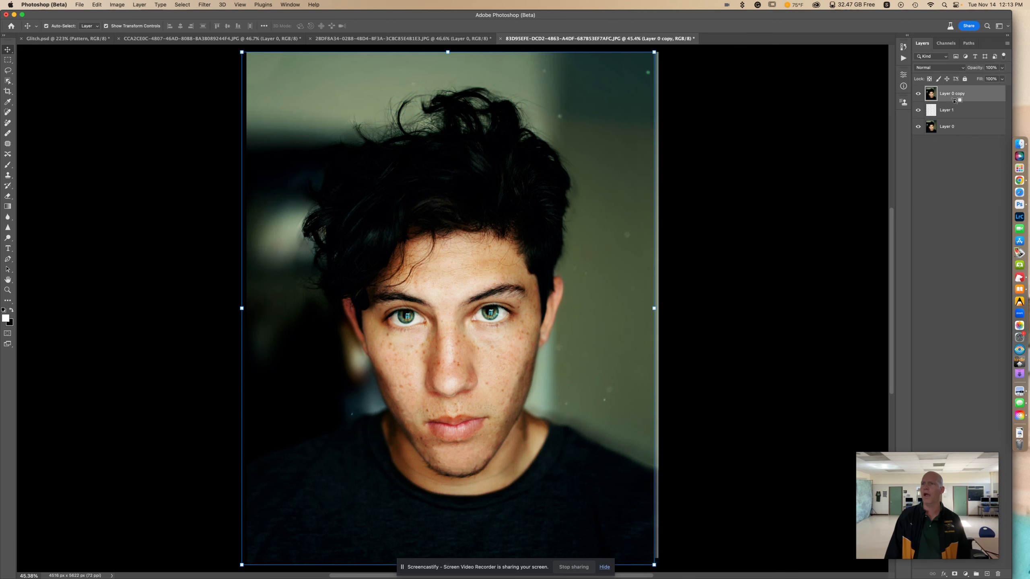
Rotate Layer 1 by 90° so its white lines run horizontally
click(952, 114)
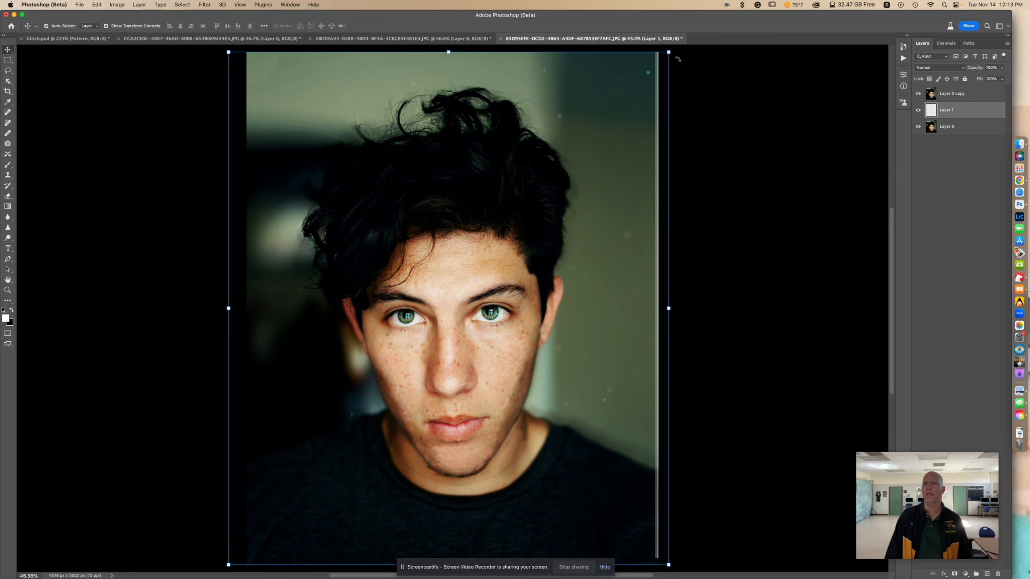
drag(674, 50, 780, 472)
scroll(781, 472, up, 5)
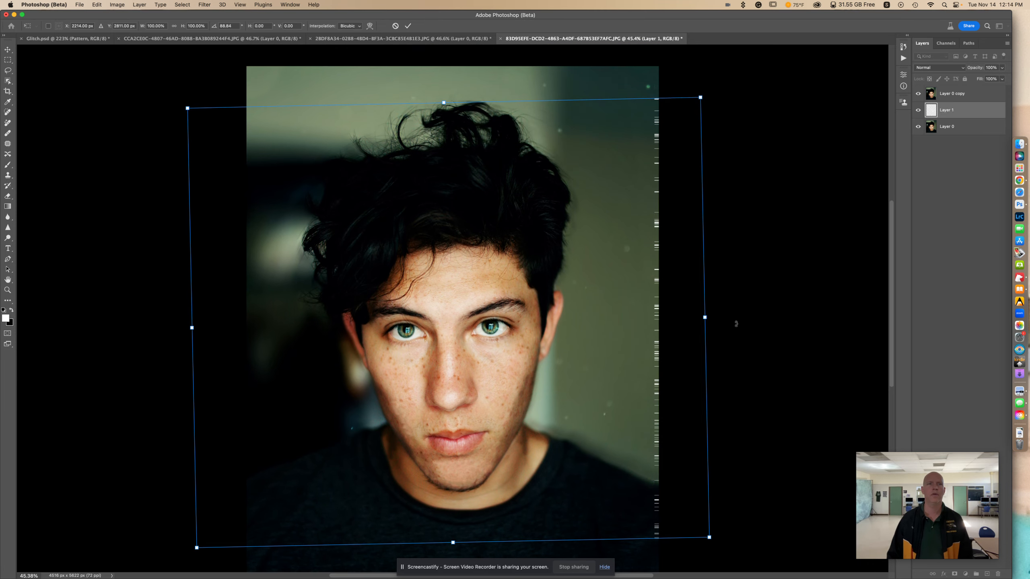
click(234, 25)
text(90)
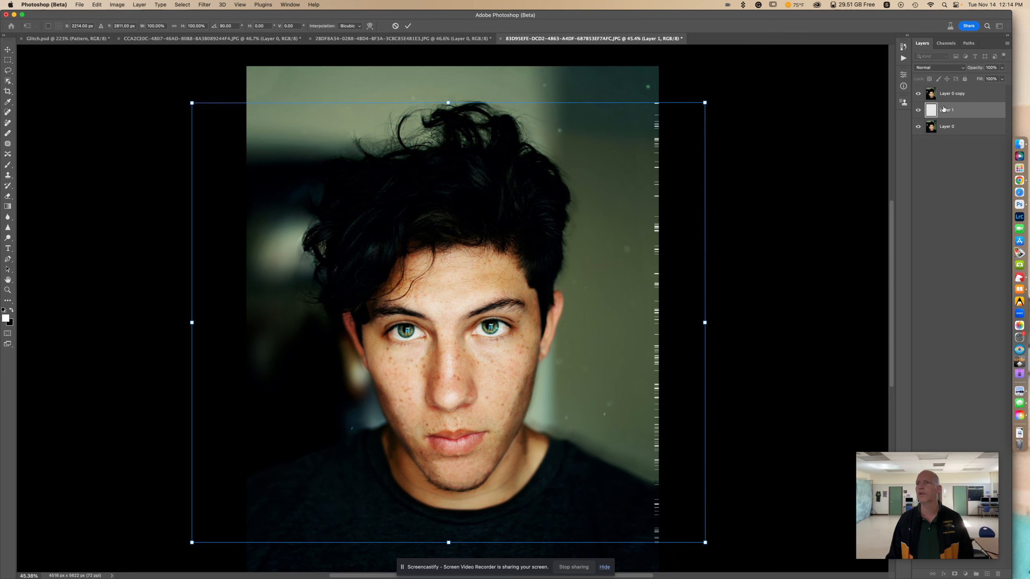
Stretch Layer 0 copy slightly wider to the right while it sits beneath Layer 1, and return it above Layer 1
drag(955, 96, 950, 117)
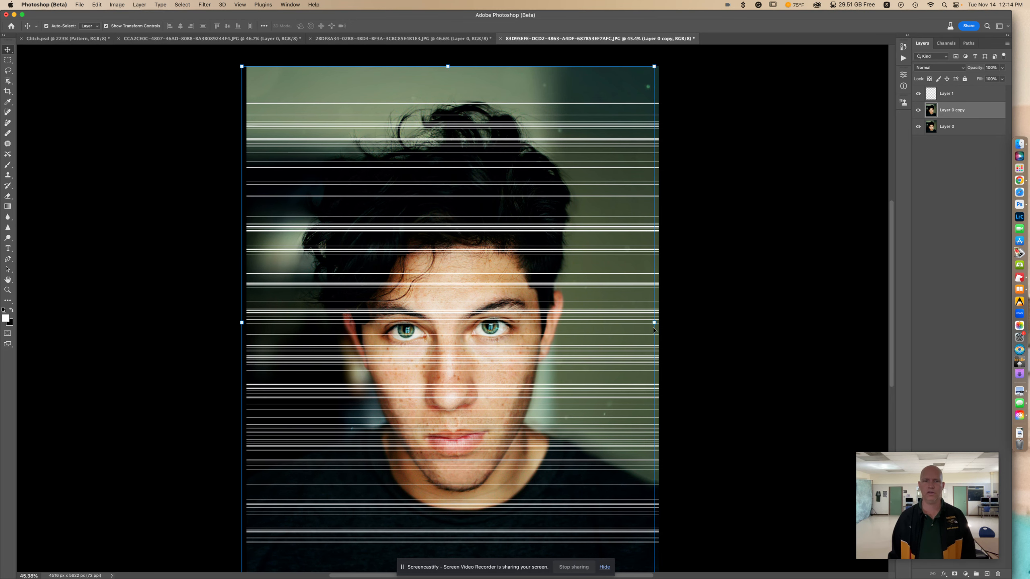
drag(655, 324, 666, 324)
key(Return)
drag(952, 111, 951, 93)
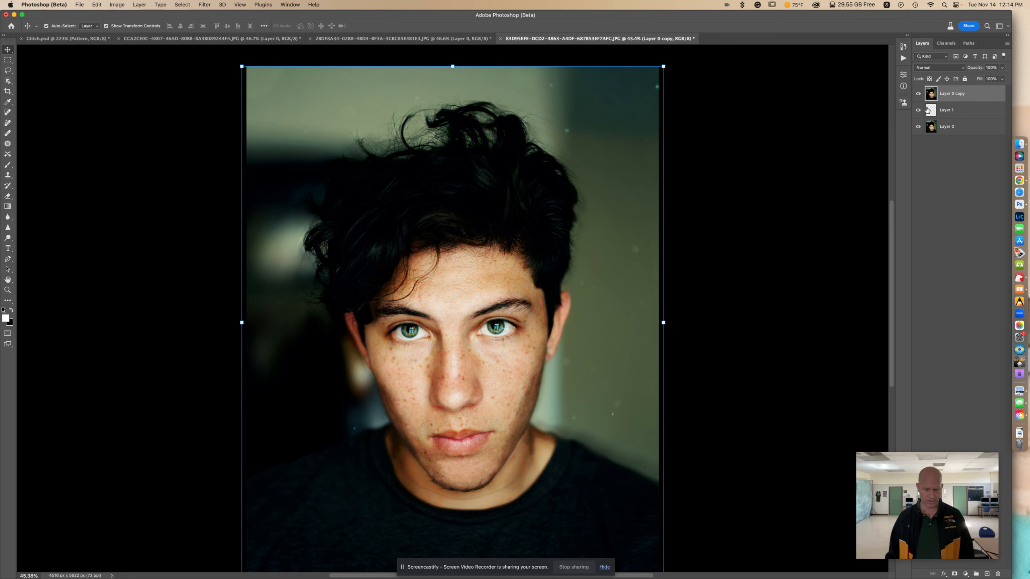
Clip the widened Layer 0 copy to the horizontal lines of Layer 1 to preview the effect, and release the clip
click(940, 108)
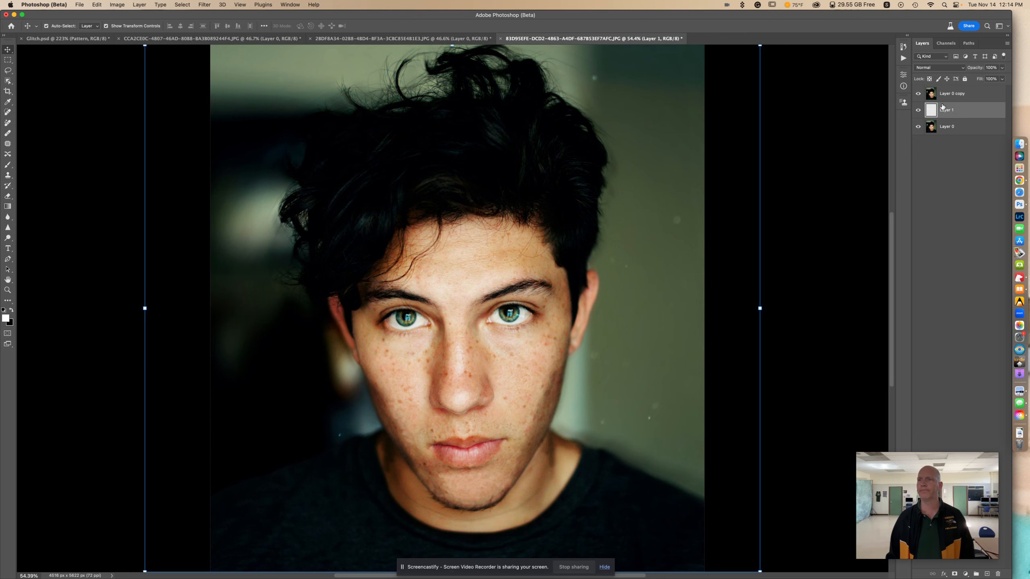
alt+click(944, 101)
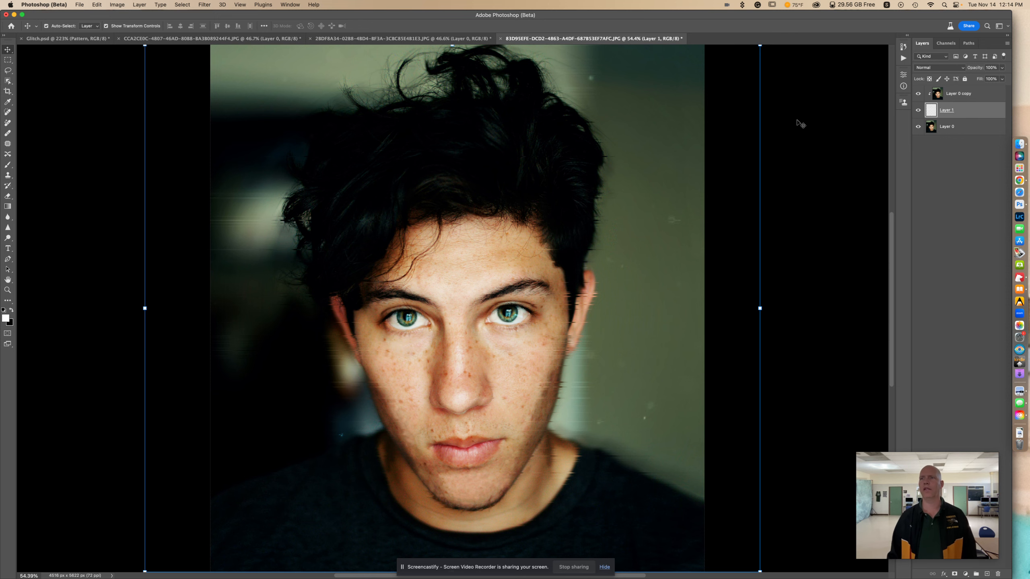
drag(937, 106, 942, 98)
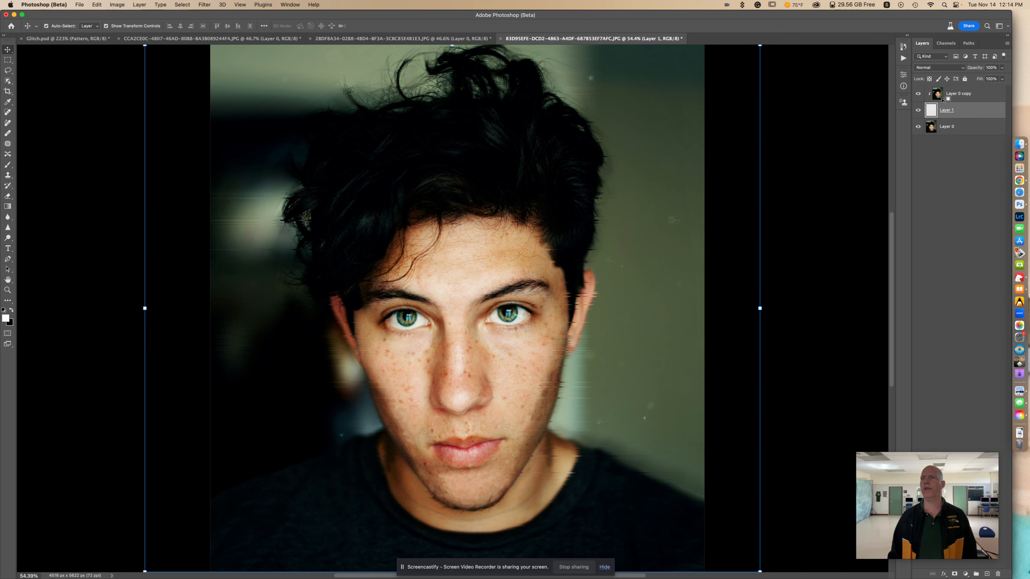
alt+click(943, 99)
Shift Layer 0 copy slightly upward and clip it to Layer 1
drag(652, 130, 651, 120)
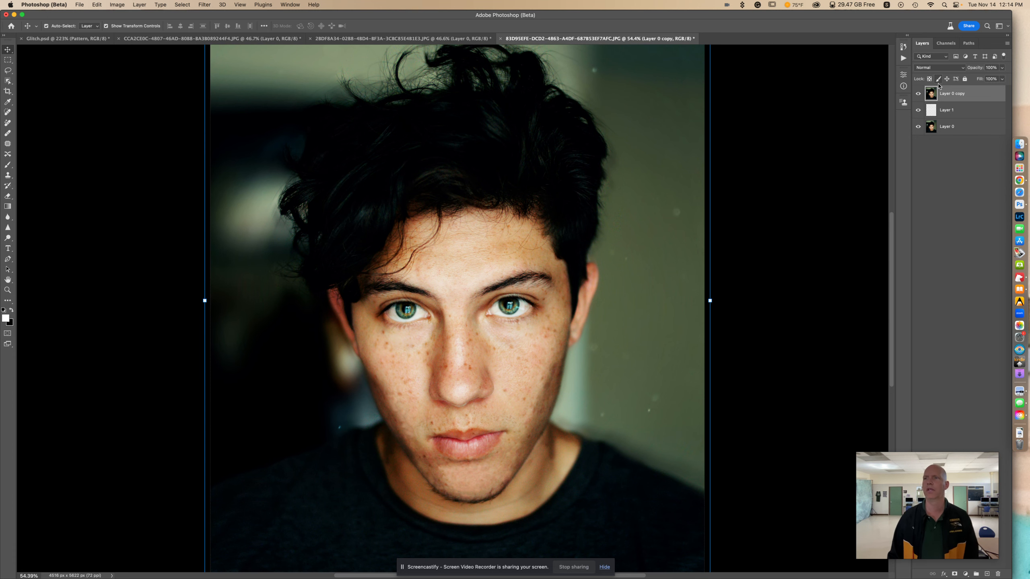
alt+click(946, 101)
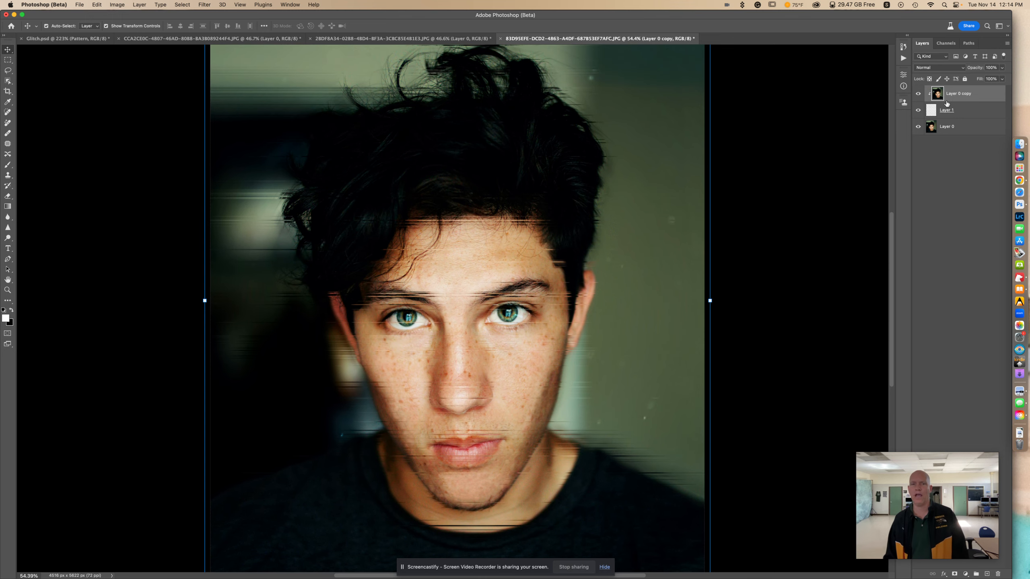